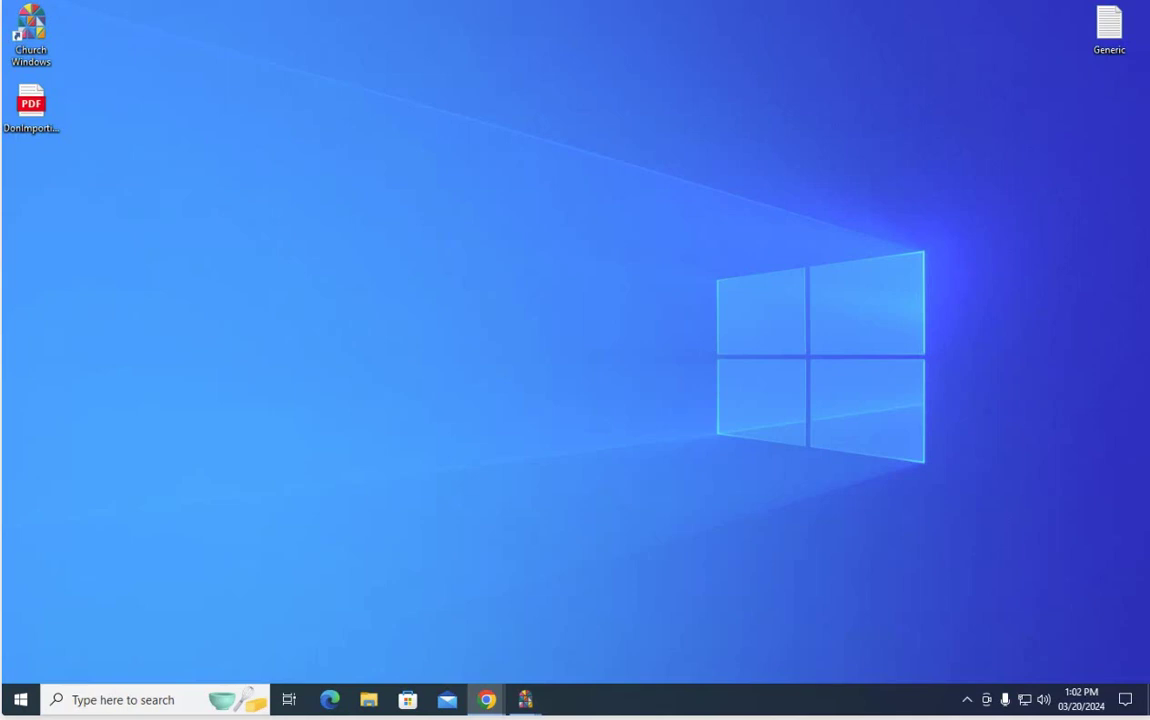
- Open the desktop PDF guide on importing donations from a text file, skim both pages, and minimize it
double_click(31, 115)
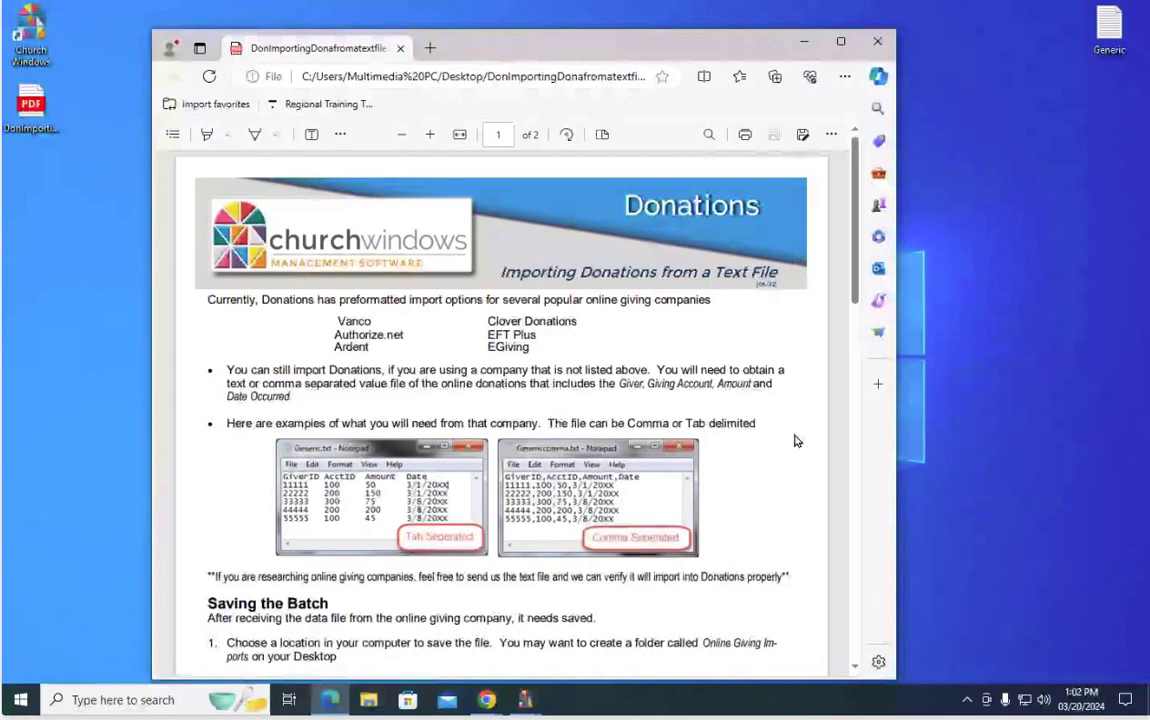
scroll(795, 440, down, 10)
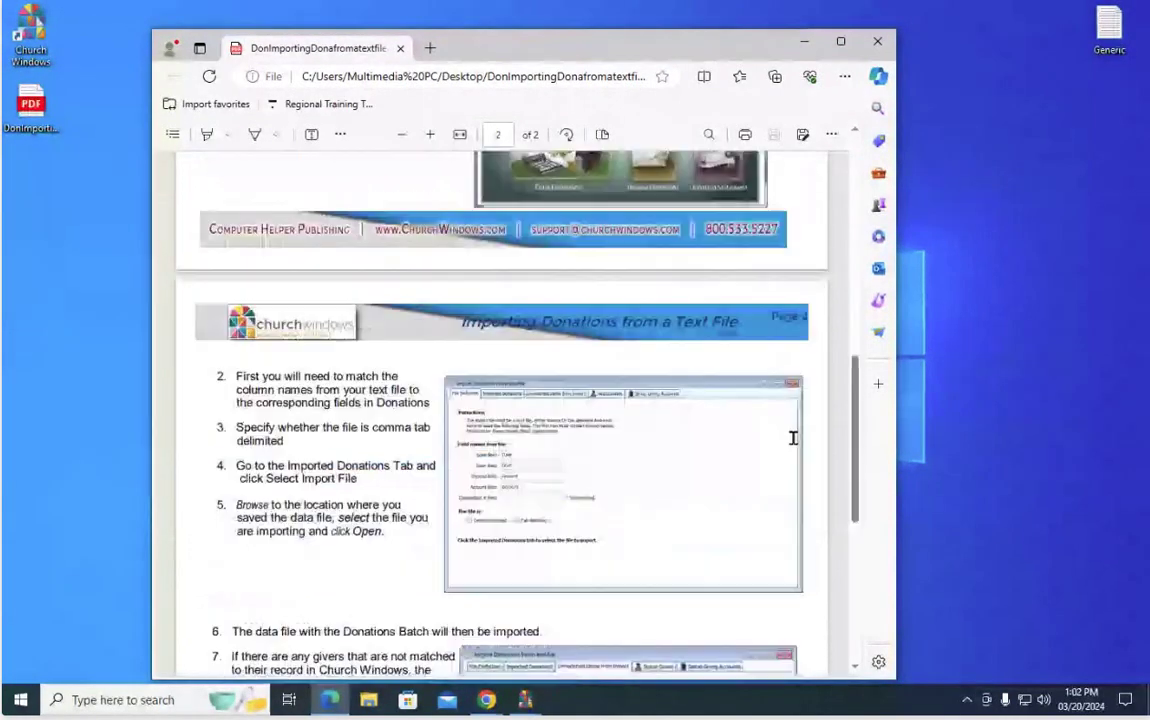
scroll(795, 440, down, 5)
scroll(797, 447, up, 4)
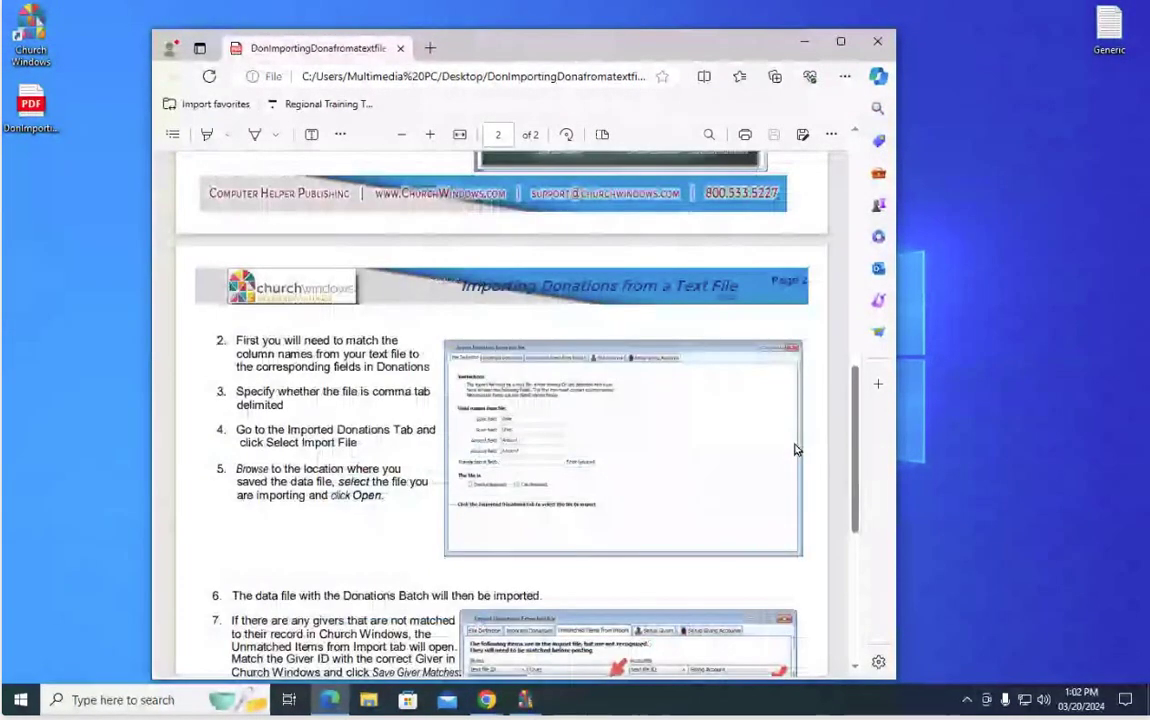
scroll(795, 450, up, 10)
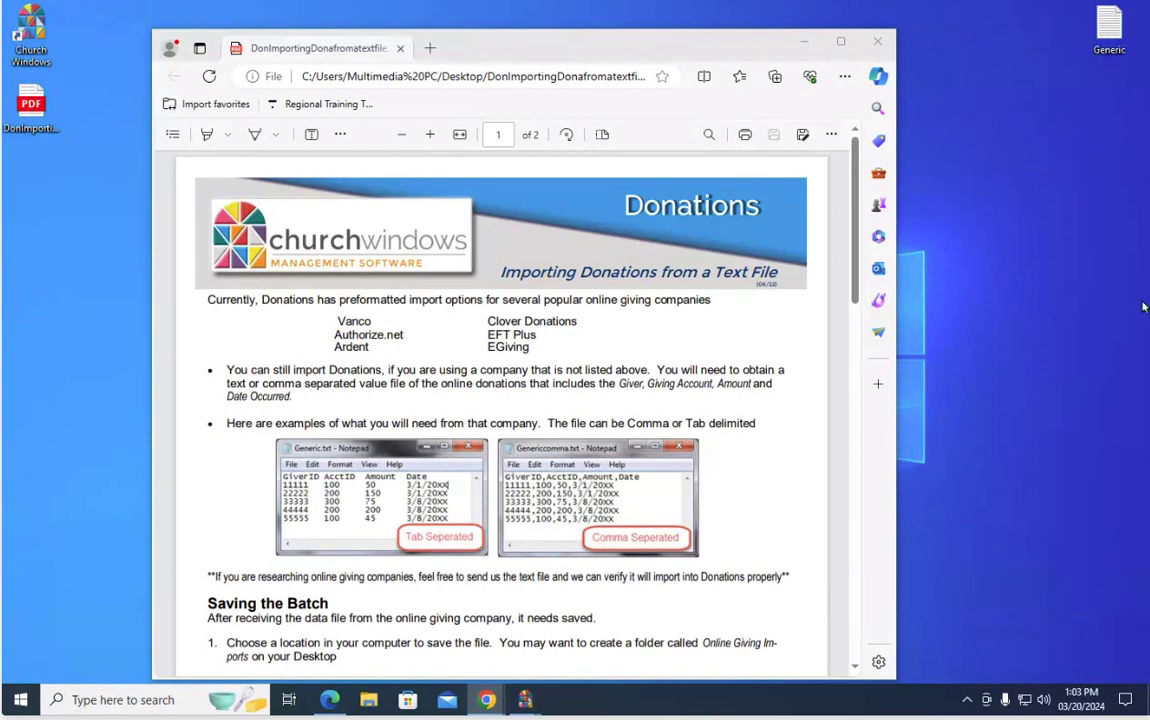
click(810, 48)
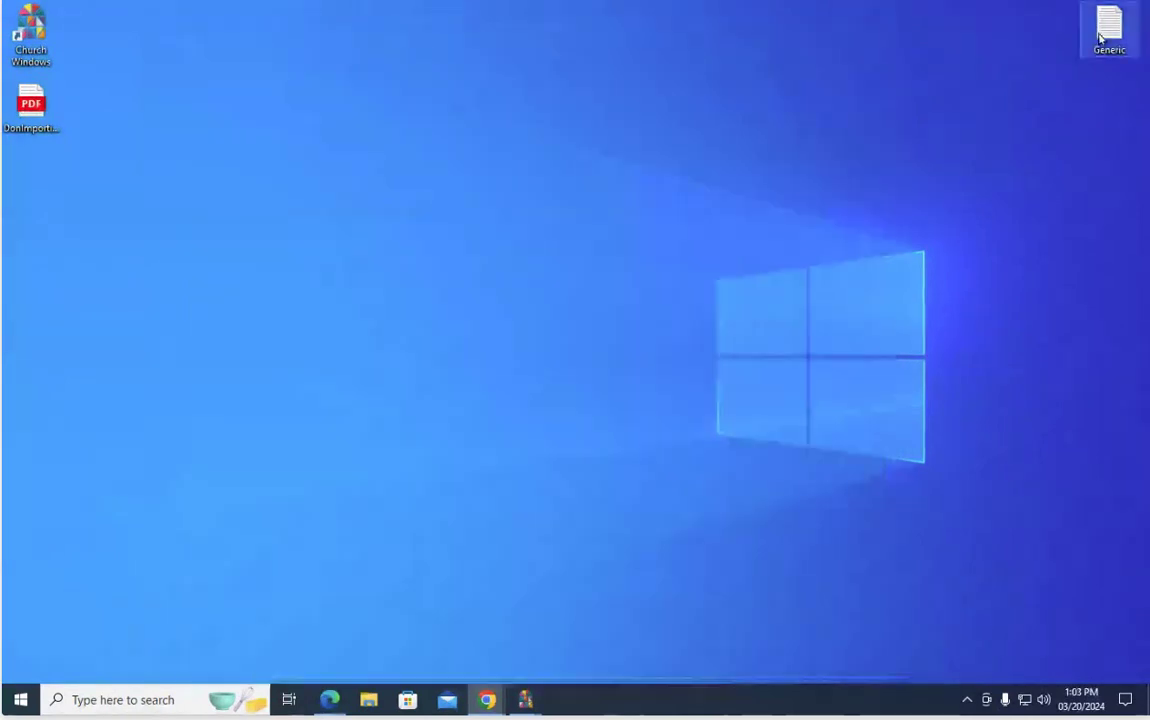
- Open the Generic text file from the desktop and examine its column headings and donation rows
double_click(1106, 32)
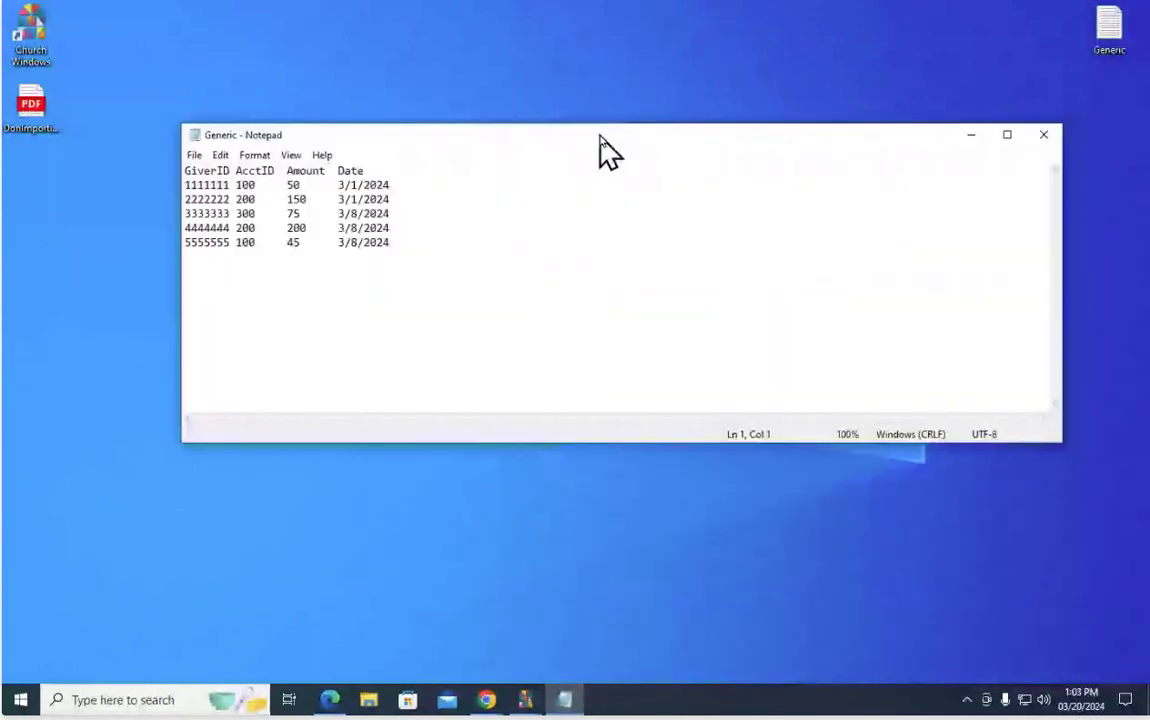
drag(599, 134, 568, 143)
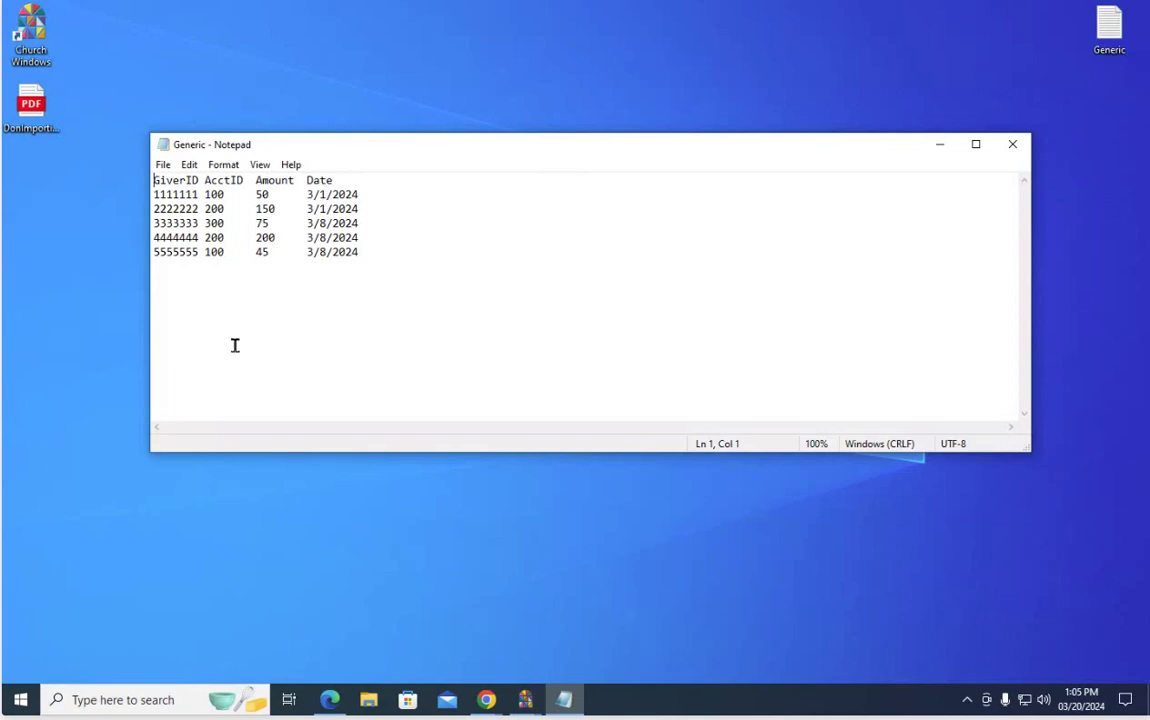
- Switch to the Church Windows Donations module and open the donation import for a text file
mouse_move(525, 699)
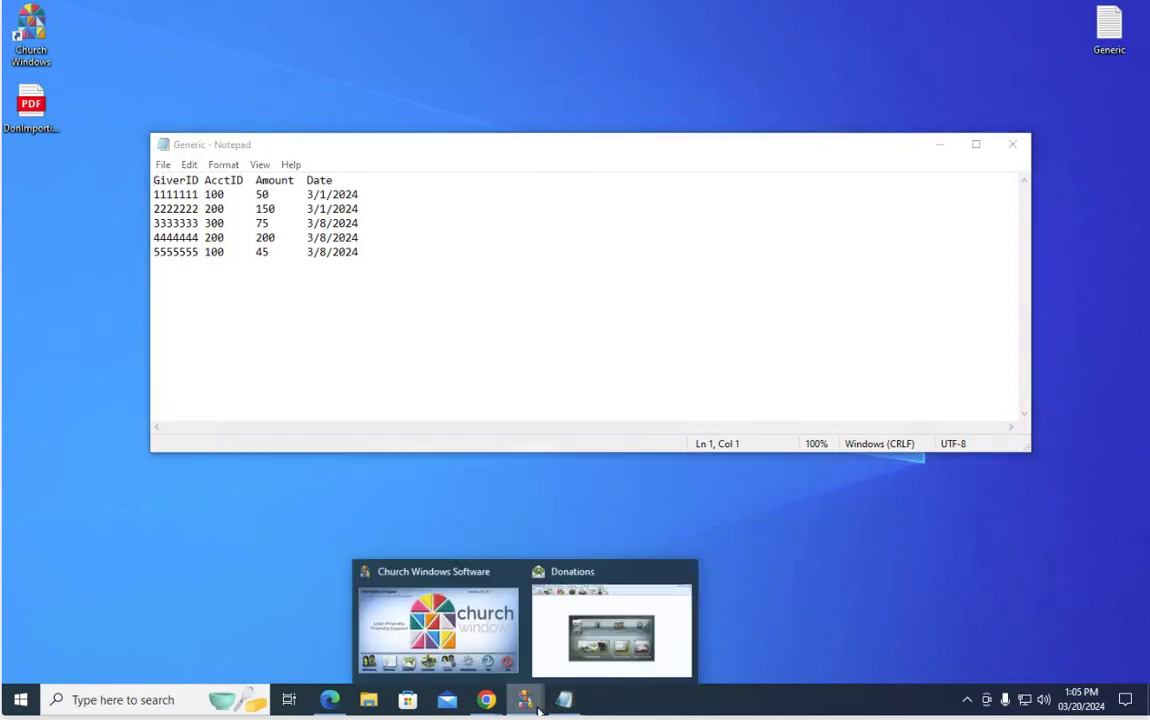
click(560, 656)
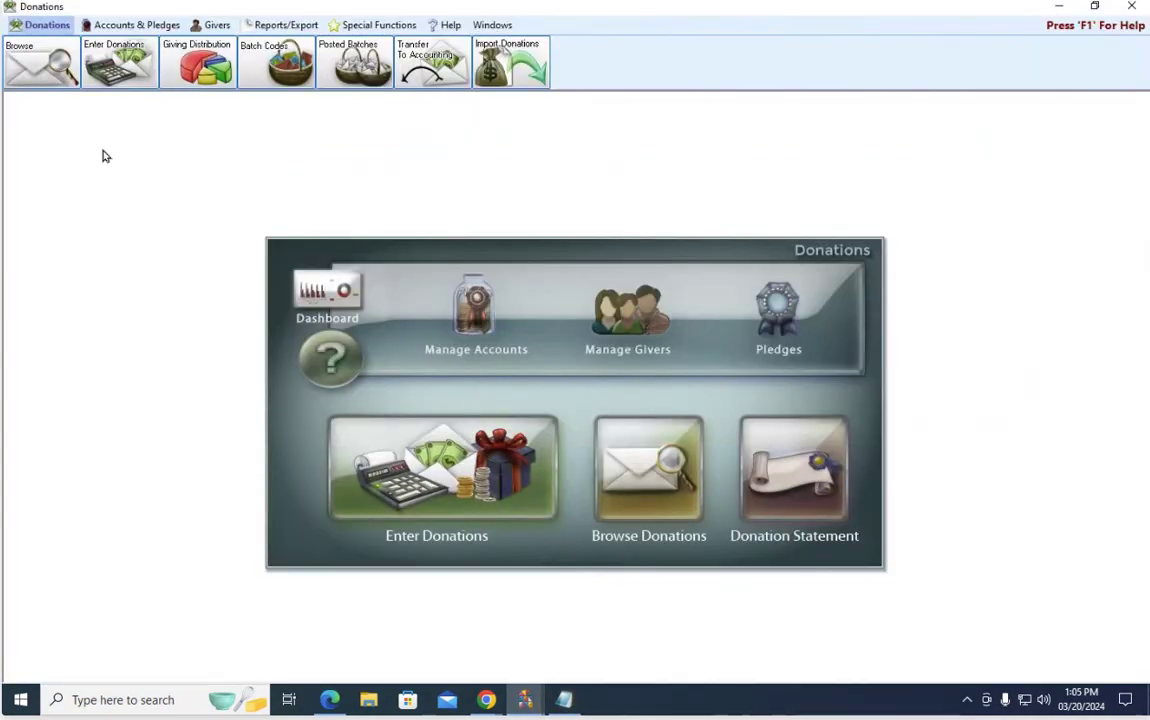
click(505, 63)
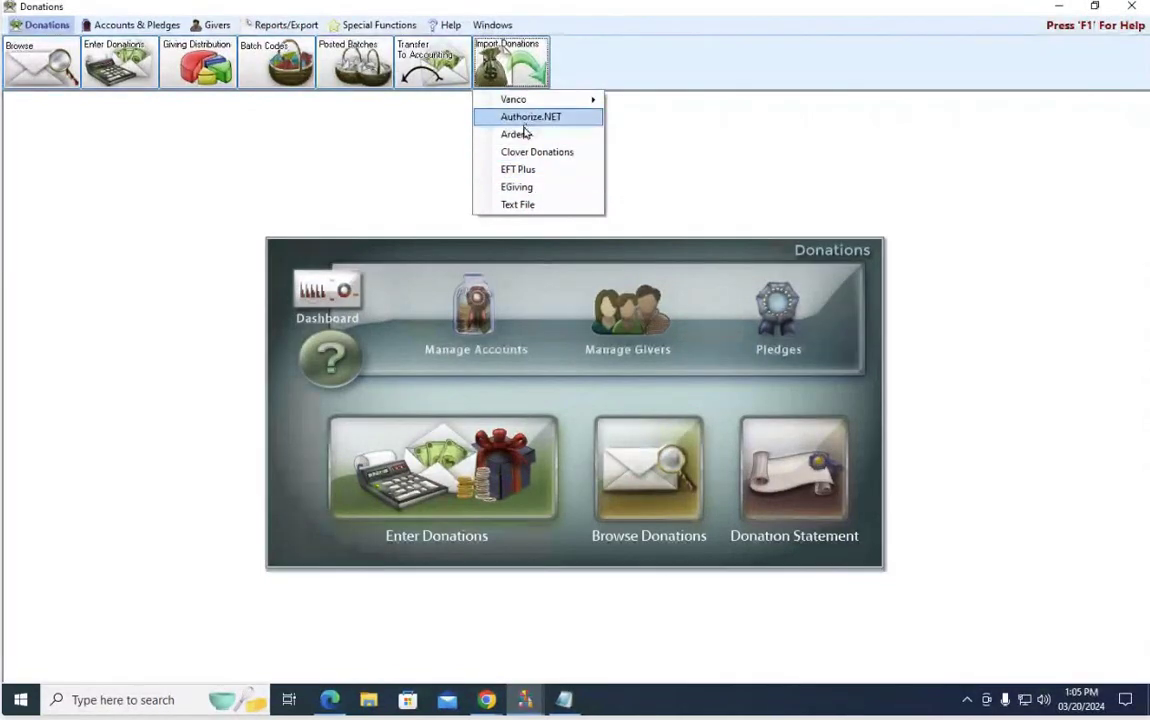
click(503, 205)
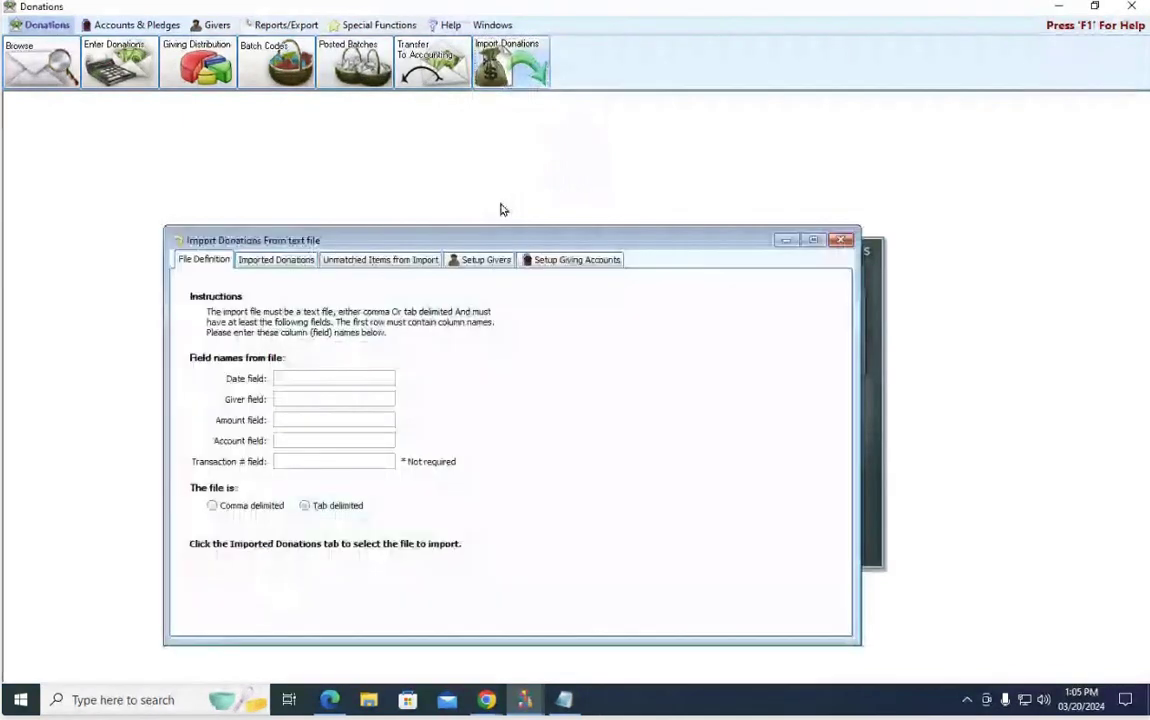
drag(495, 240, 555, 177)
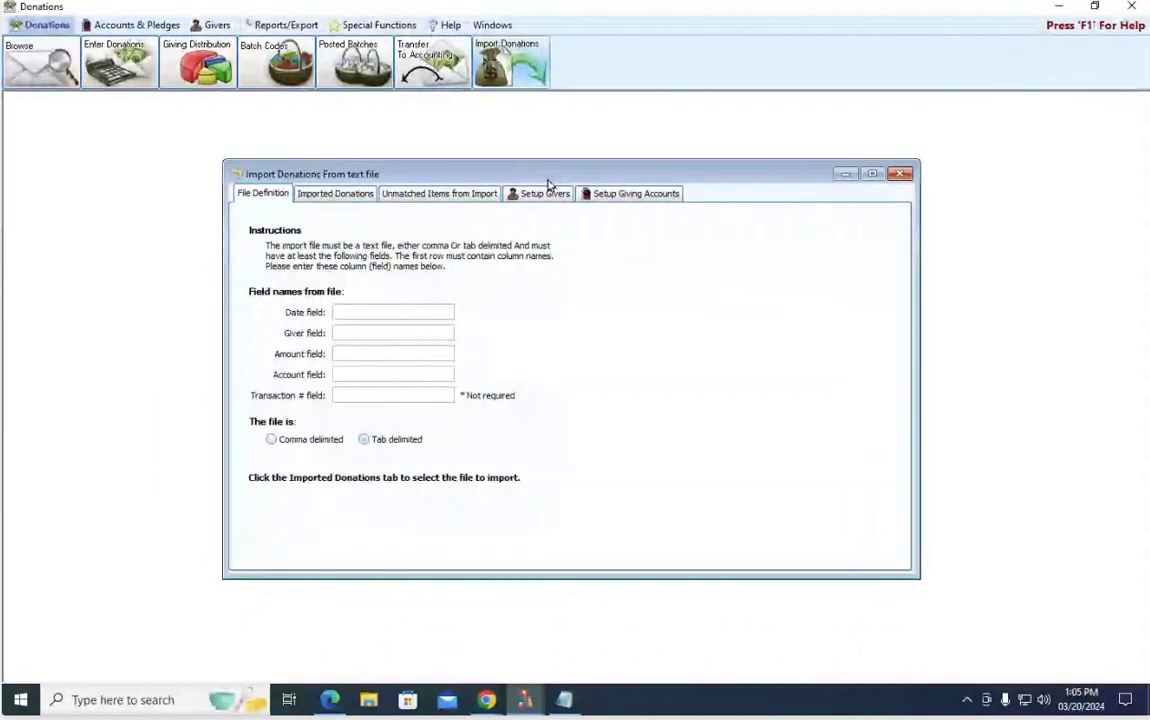
- Check the column headings in the Generic text file and set the import's Date field name to "Date"
click(353, 311)
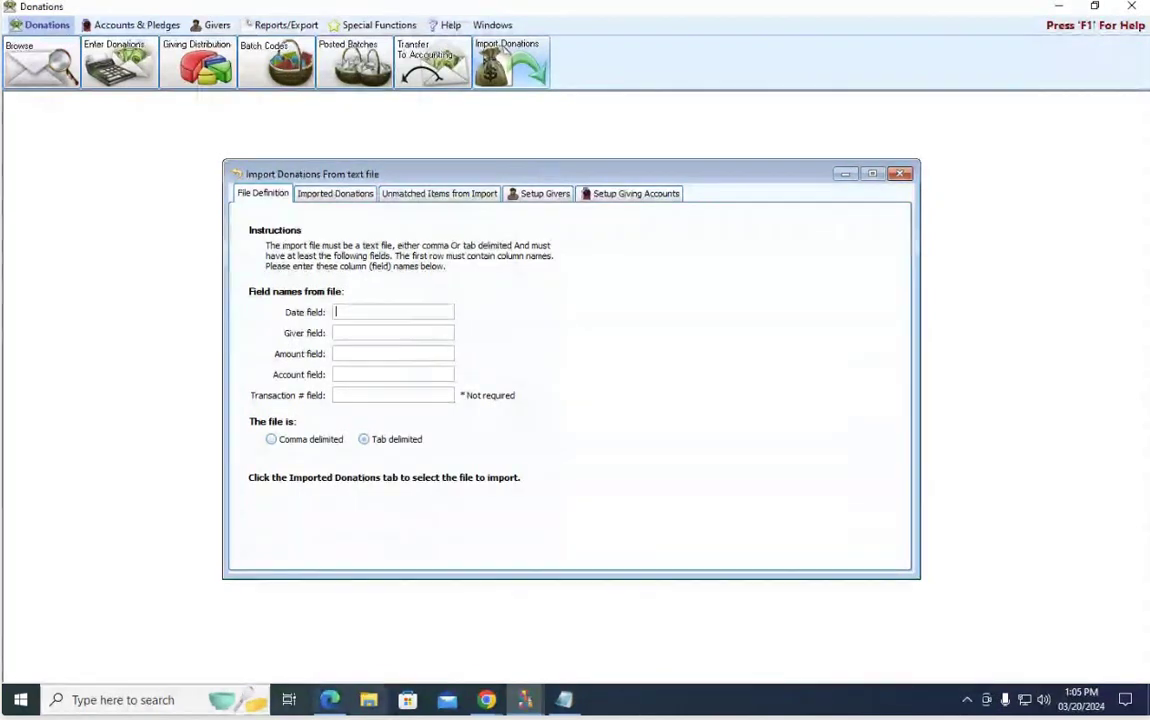
click(564, 700)
drag(455, 140, 858, 253)
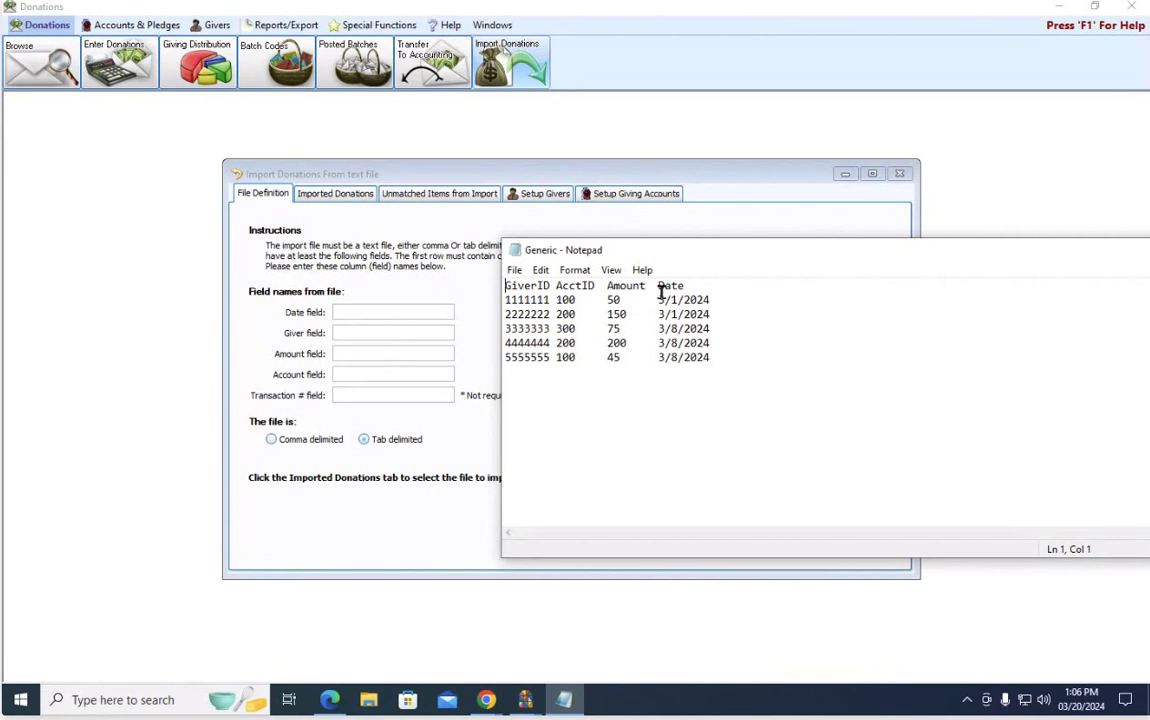
click(380, 310)
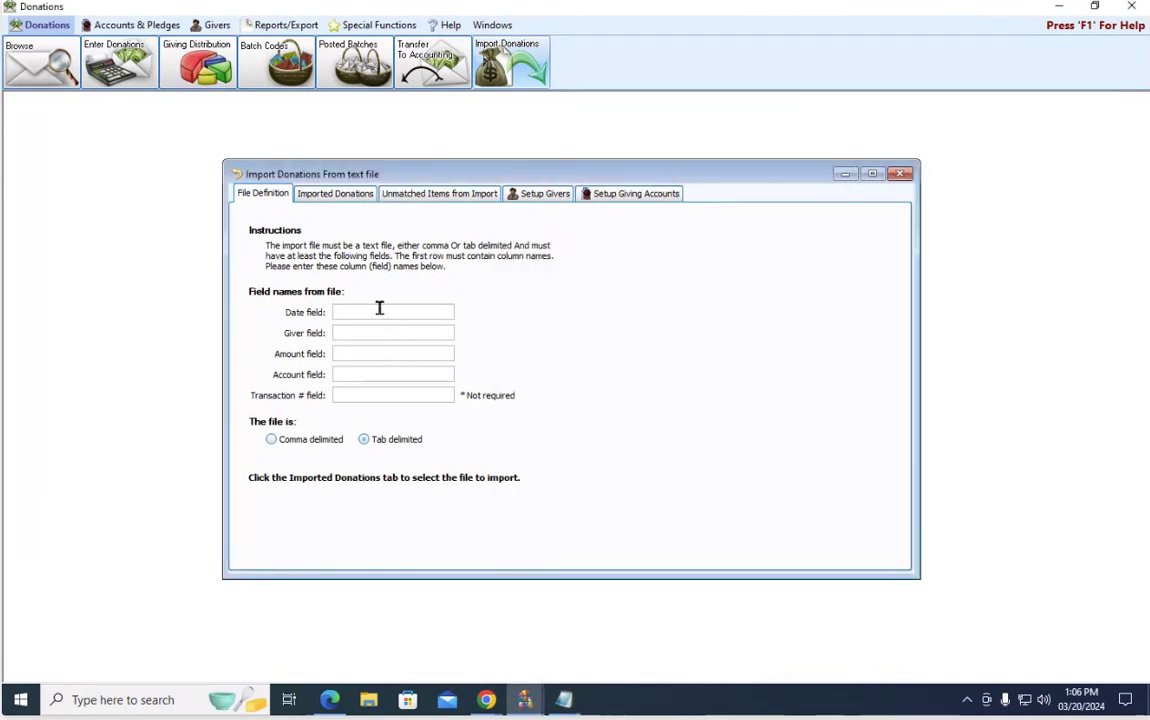
text(Date)
- Look up the giver column heading in the Generic text file and set the Giver field name to "GiverID"
click(398, 333)
click(564, 699)
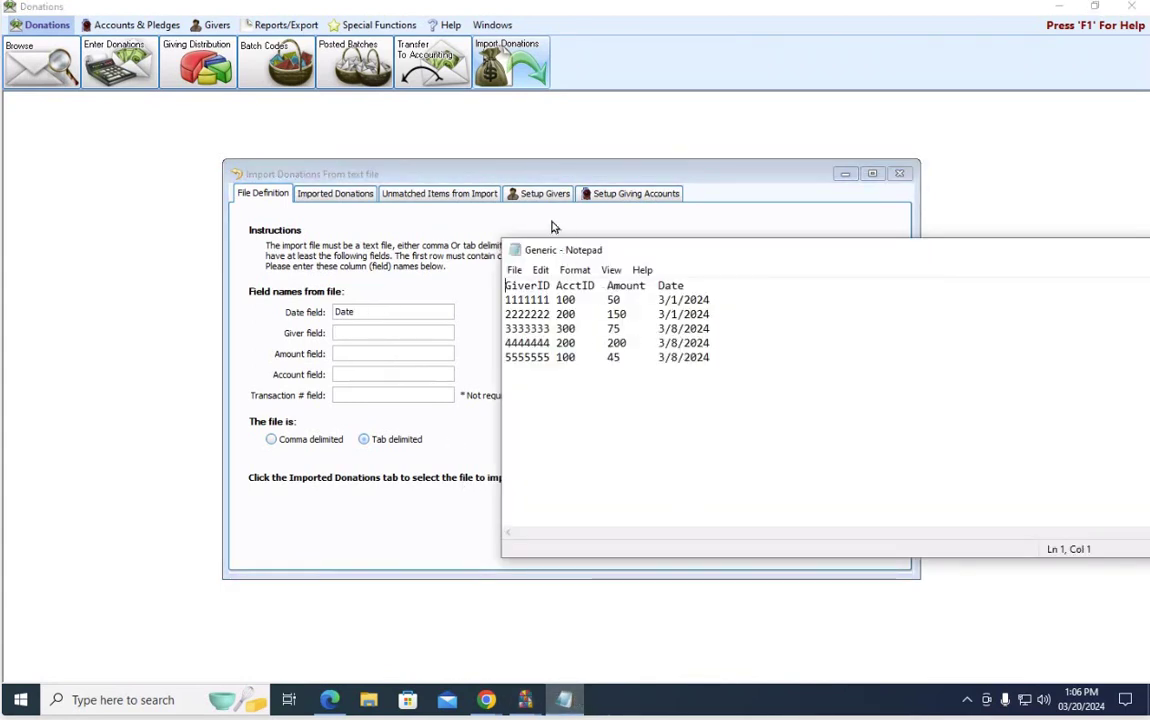
click(372, 334)
text(Giver)
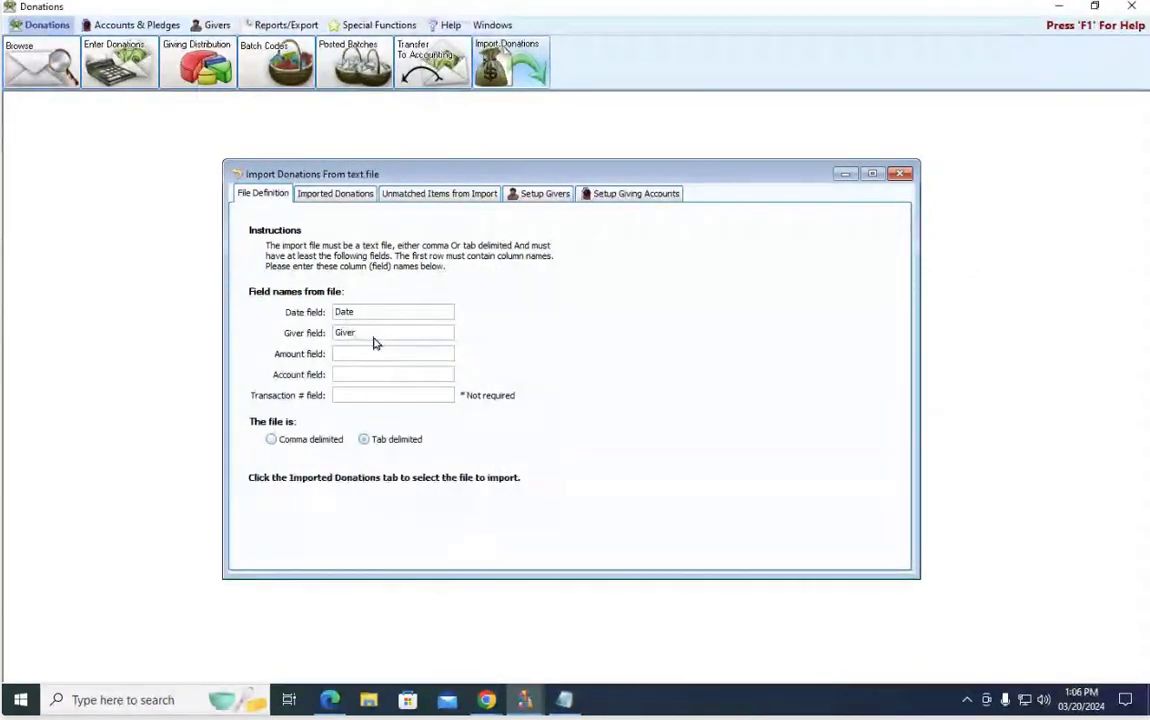
text(ID)
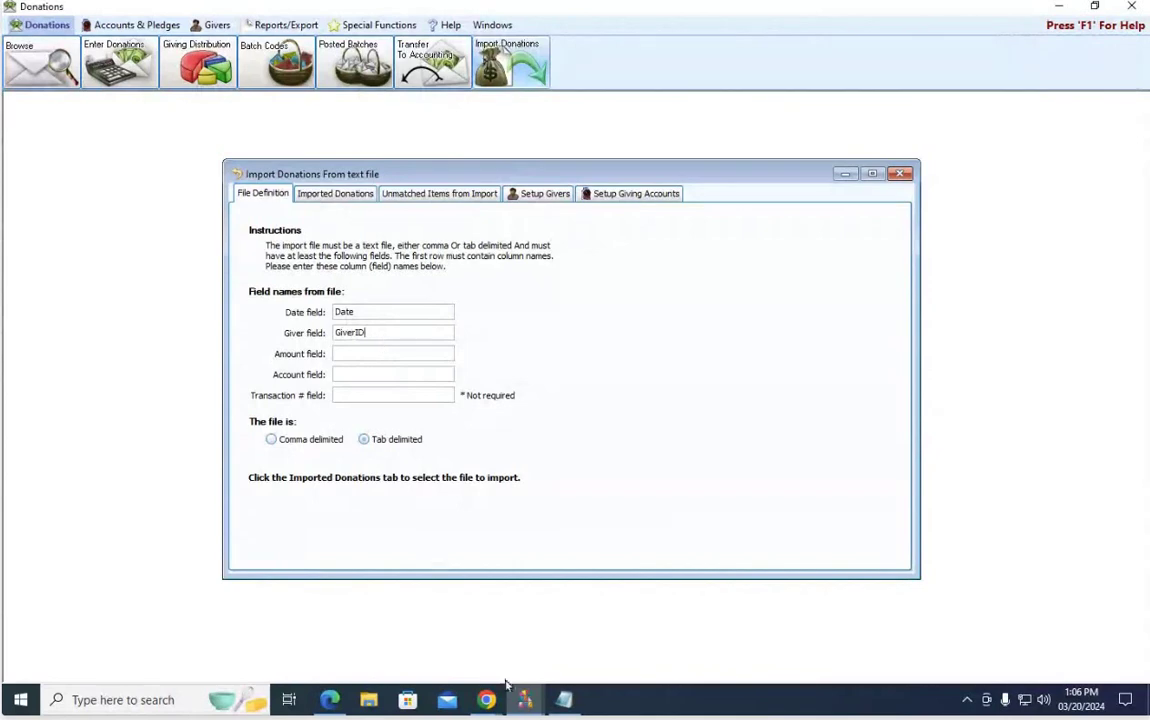
- Match the remaining headings from the Generic text file: set the Amount field to "Amount" and the Account field to "AcctID"
click(573, 702)
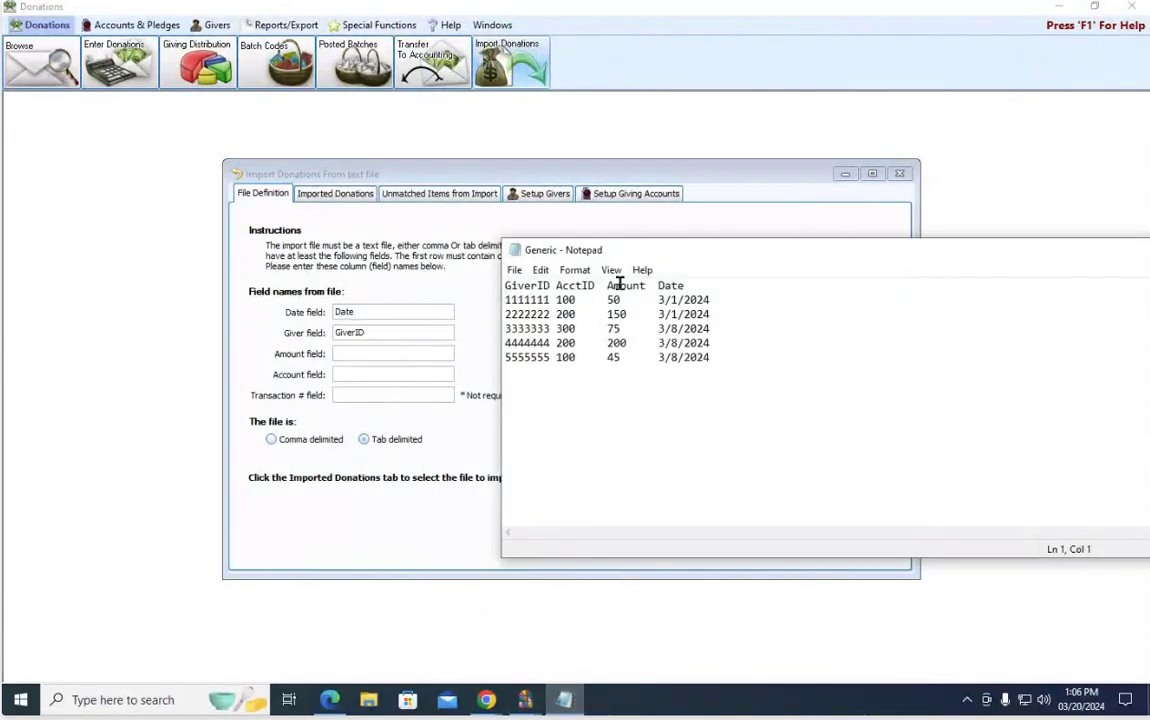
click(400, 351)
text(Amou)
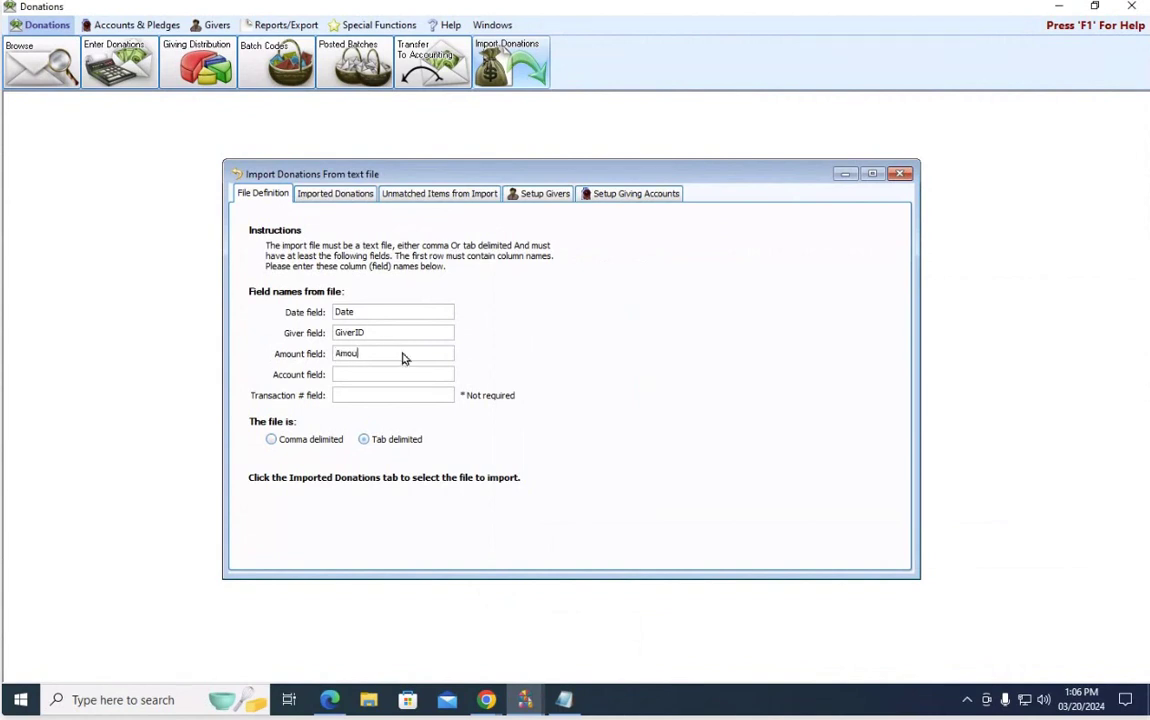
text(nt)
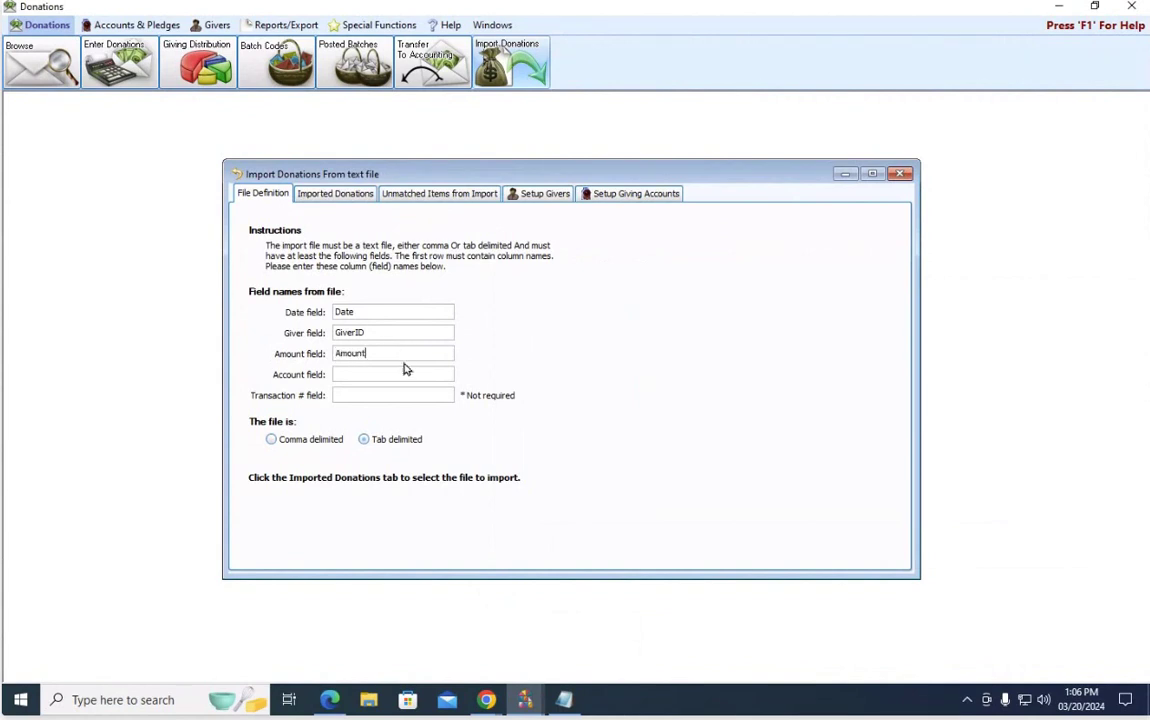
click(565, 700)
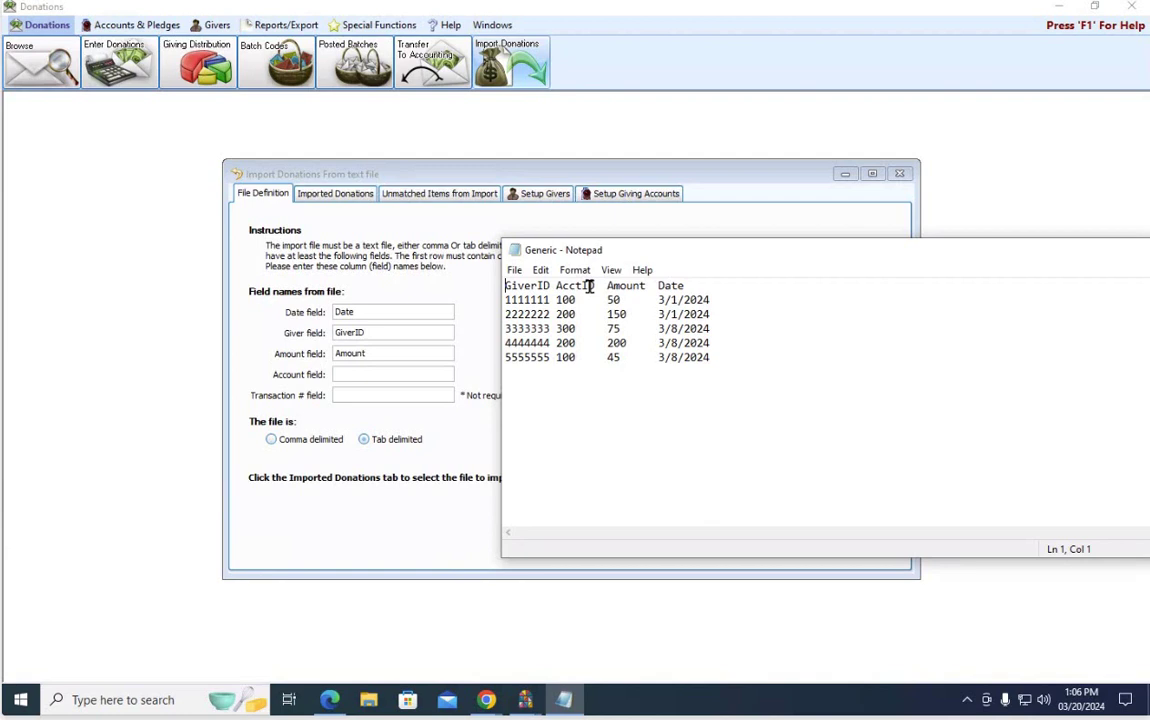
click(366, 374)
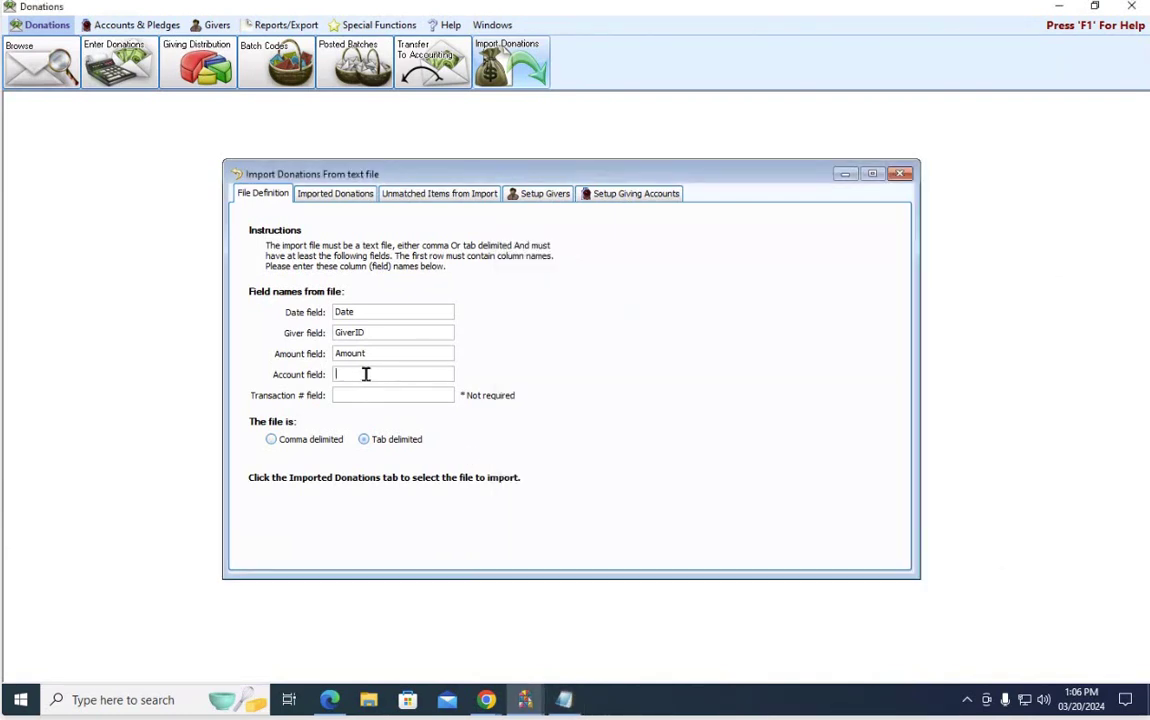
text(AcctID)
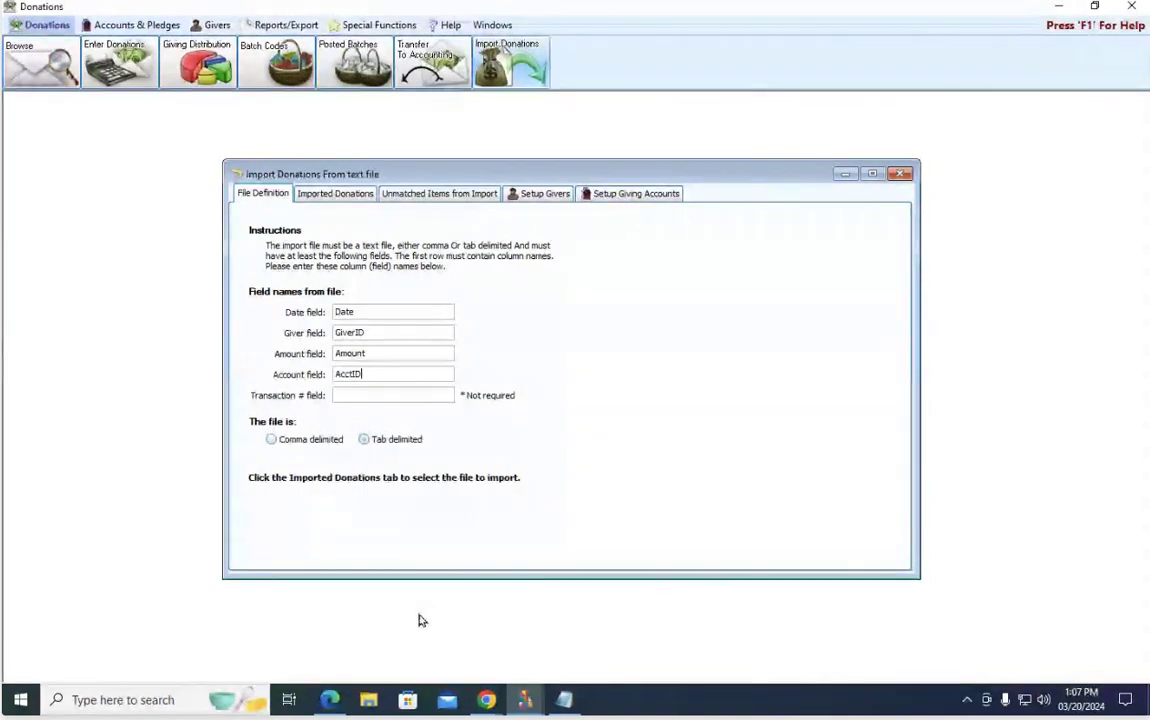
- Bring up the PDF guide and examine its tab-separated and comma-separated file examples enlarged
mouse_move(497, 707)
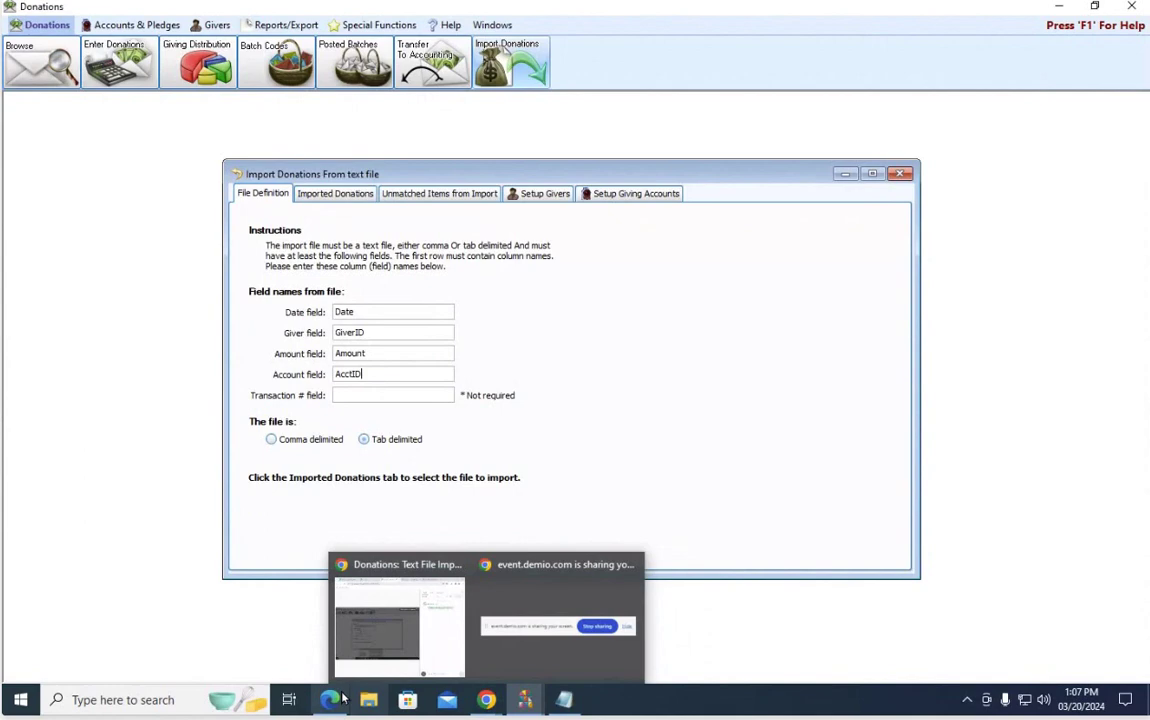
click(321, 645)
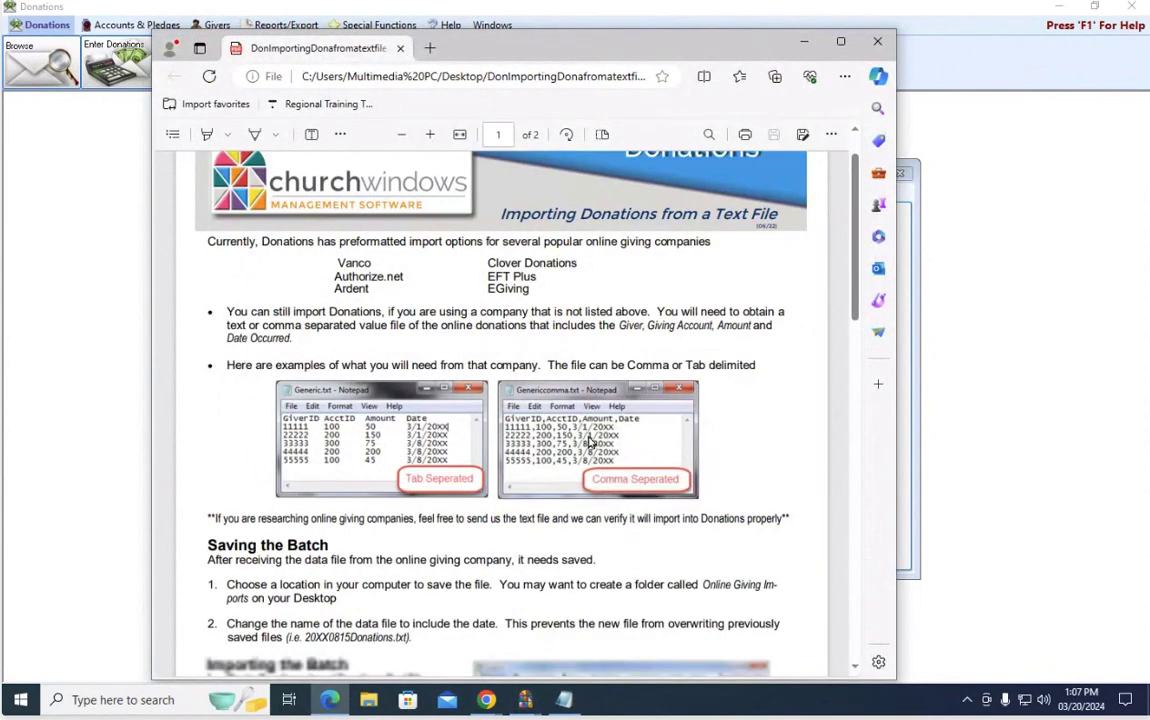
scroll(590, 440, down, 2)
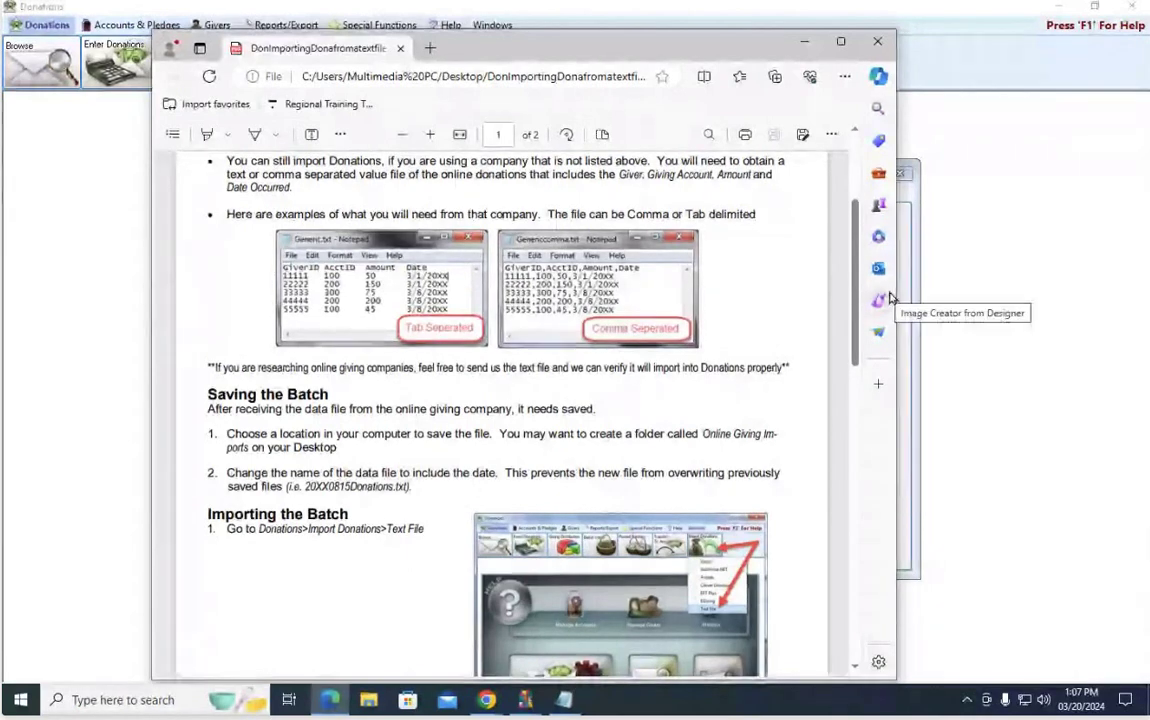
drag(913, 282, 1033, 282)
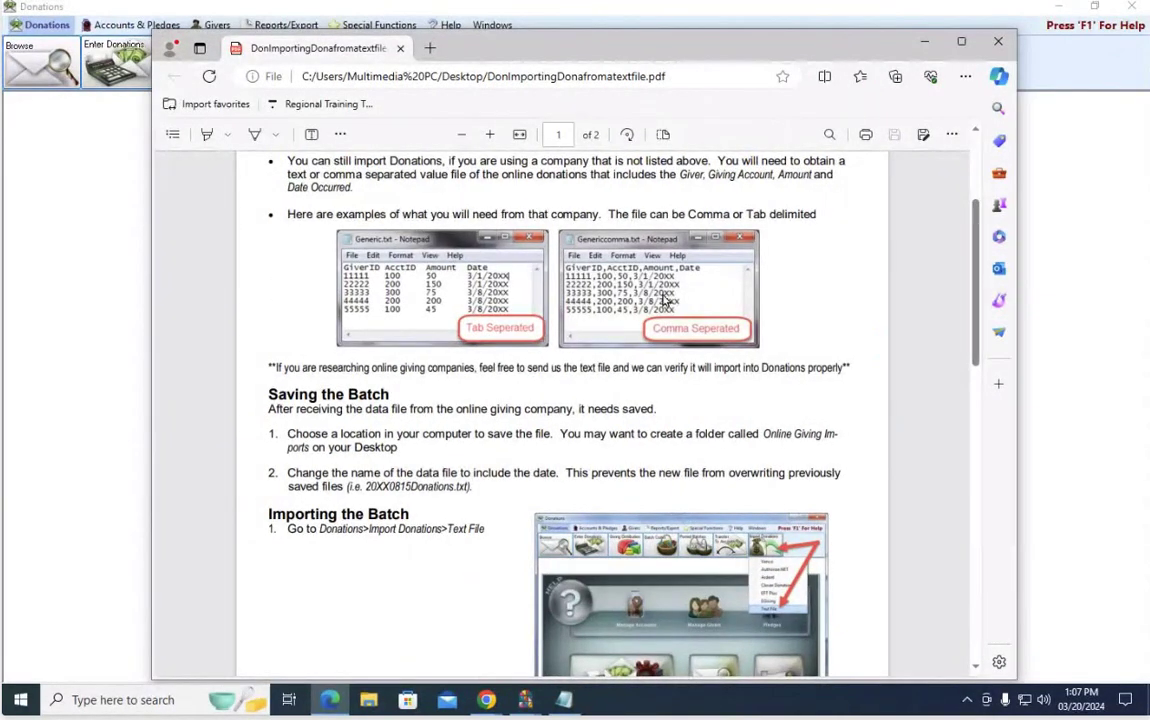
click(829, 134)
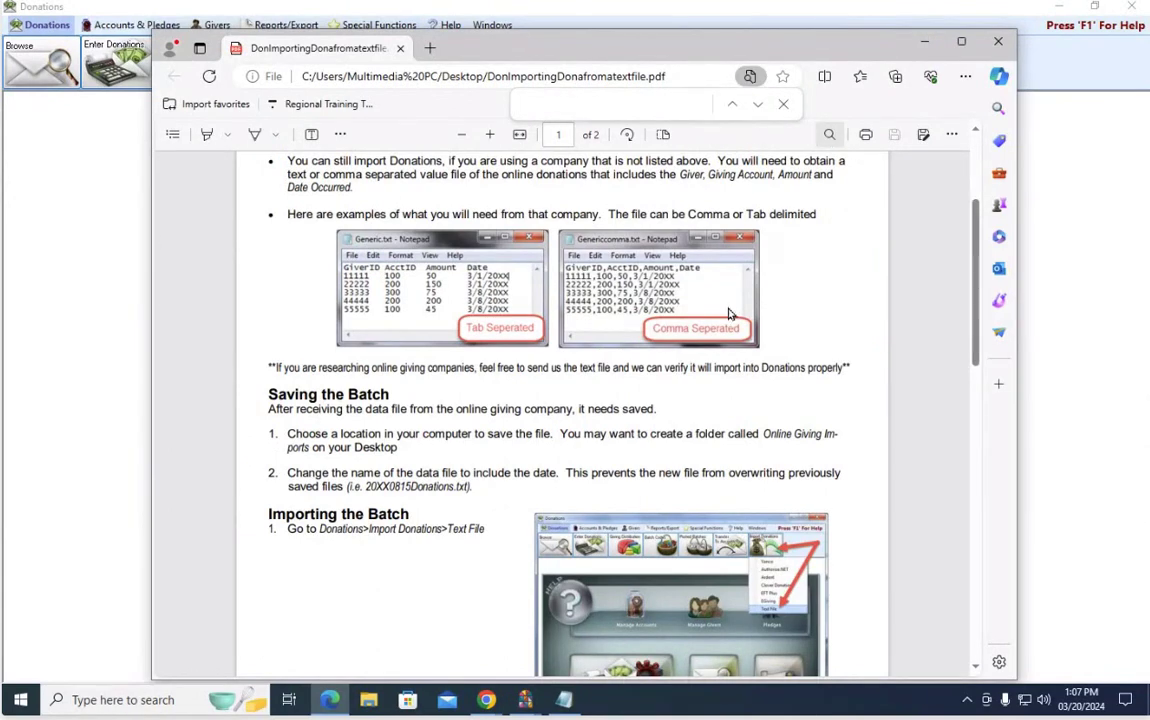
ctrl+scroll(717, 313, up, 5)
ctrl+scroll(717, 313, down, 5)
ctrl+scroll(717, 313, up, 4)
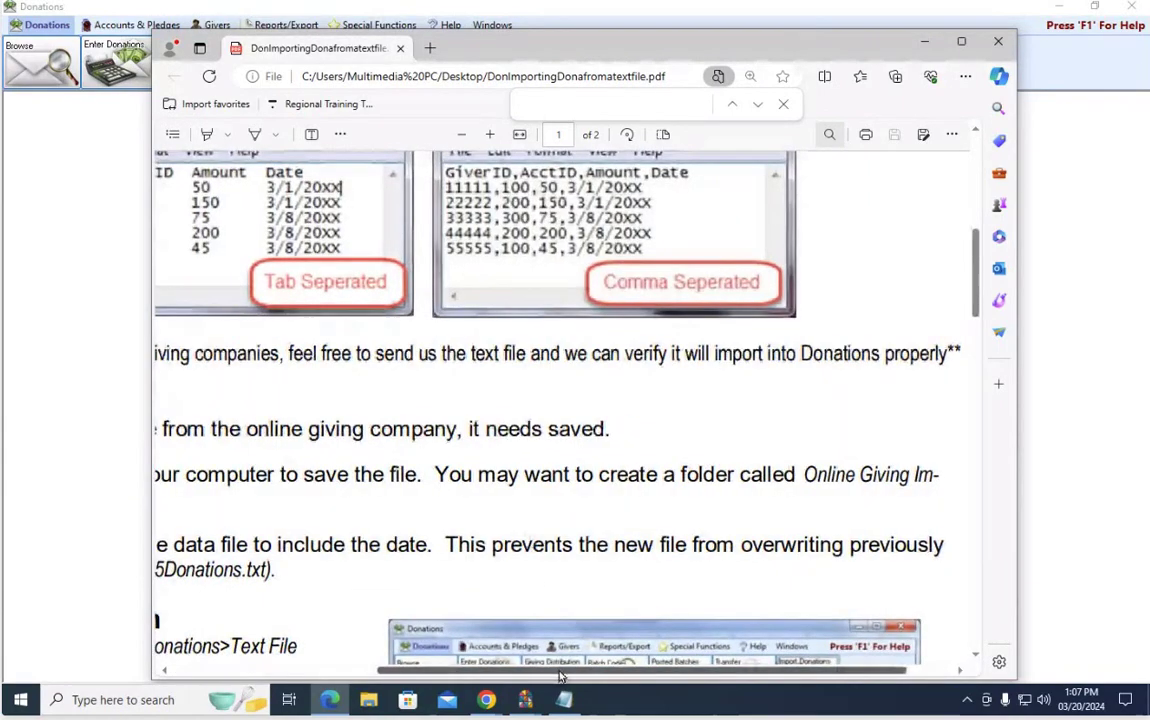
scroll(444, 607, left, 4)
scroll(488, 507, up, 3)
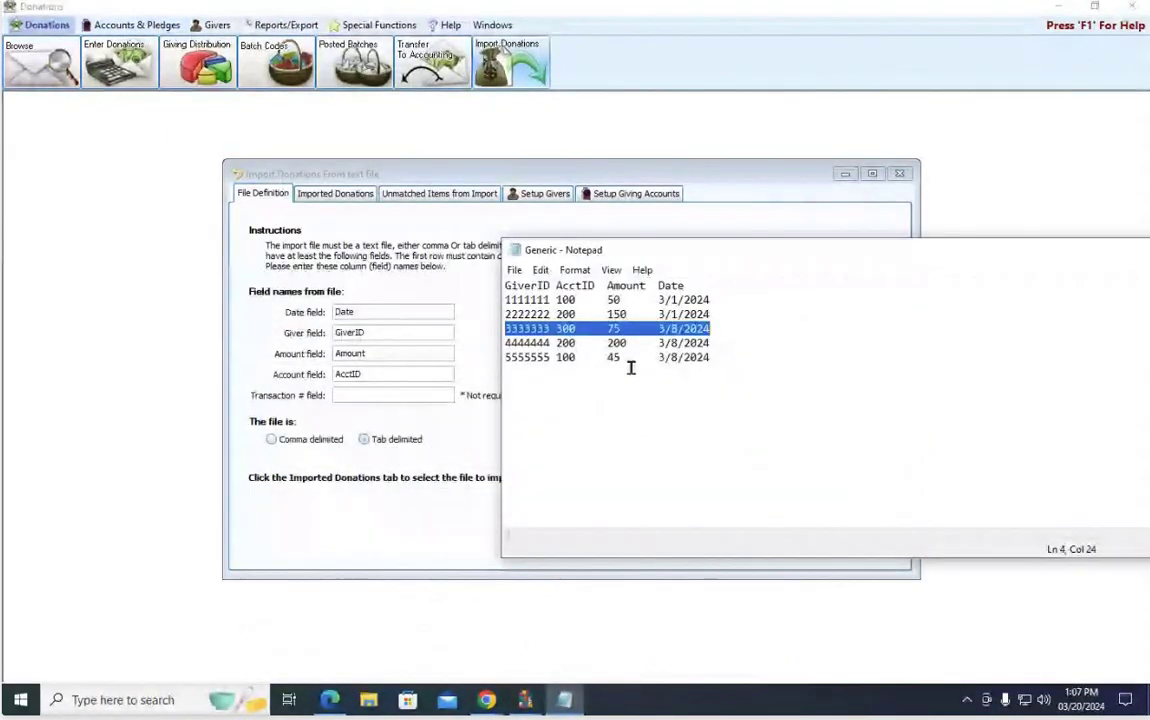
- Close the Generic text file and define the import file as tab delimited
key(alt+F4)
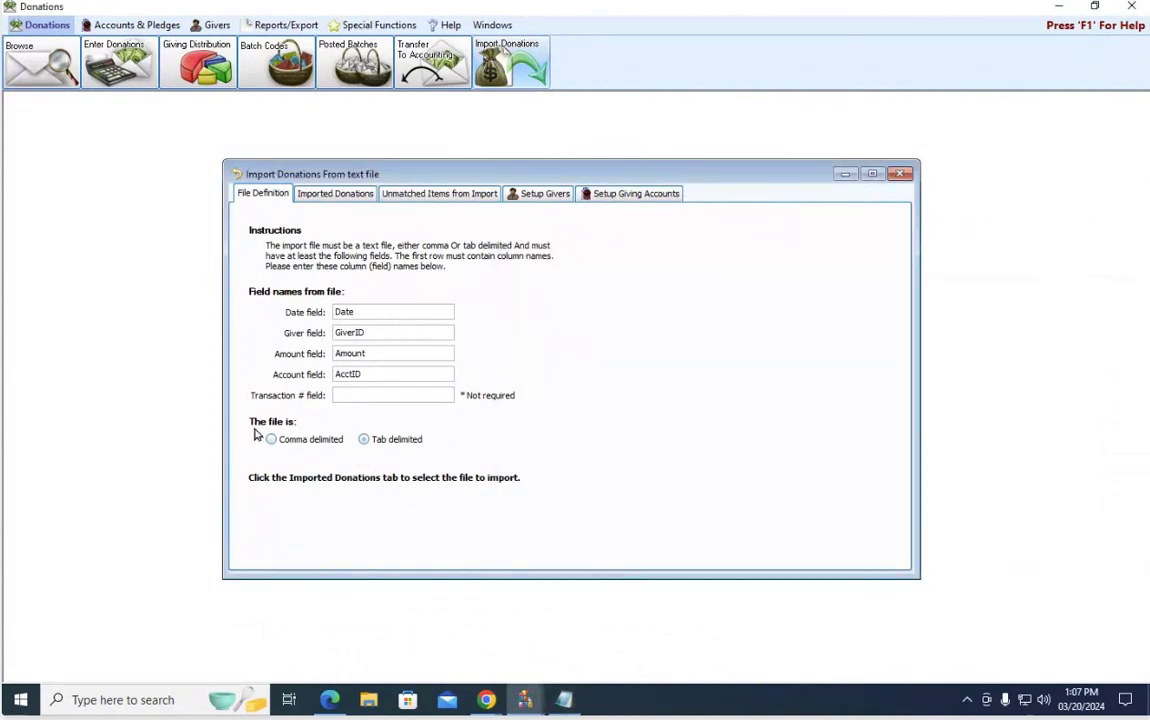
click(376, 447)
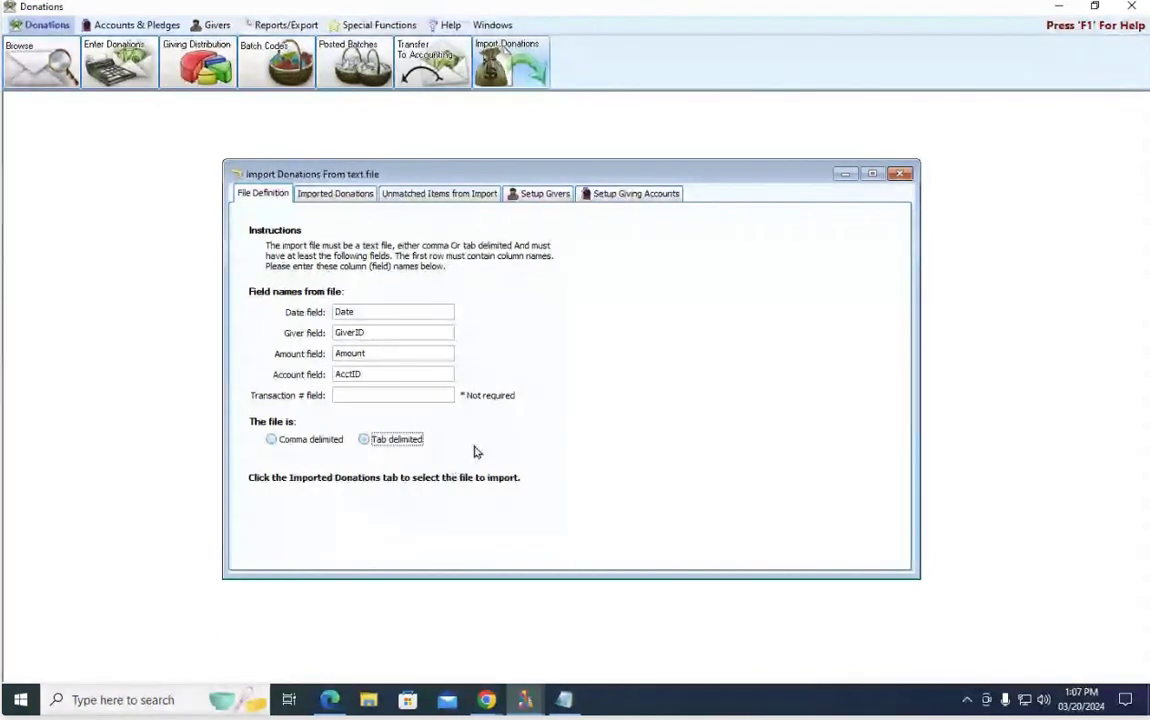
- Select the Generic text file on the Desktop as the donation import file
click(340, 197)
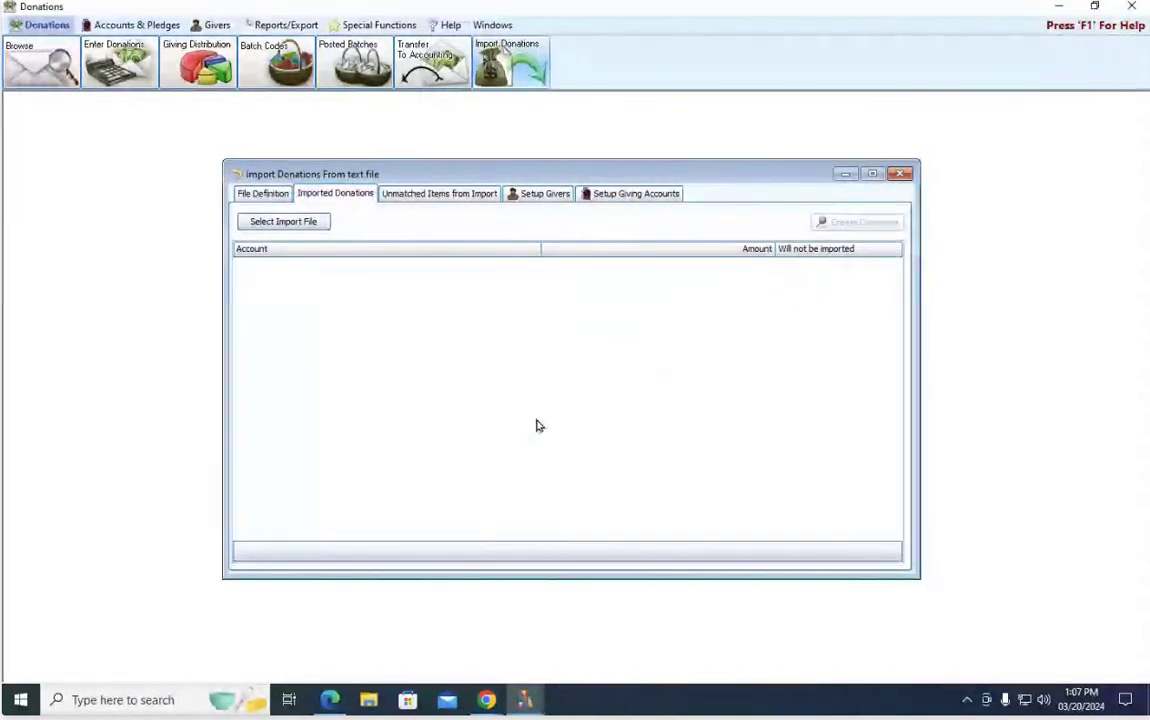
click(320, 224)
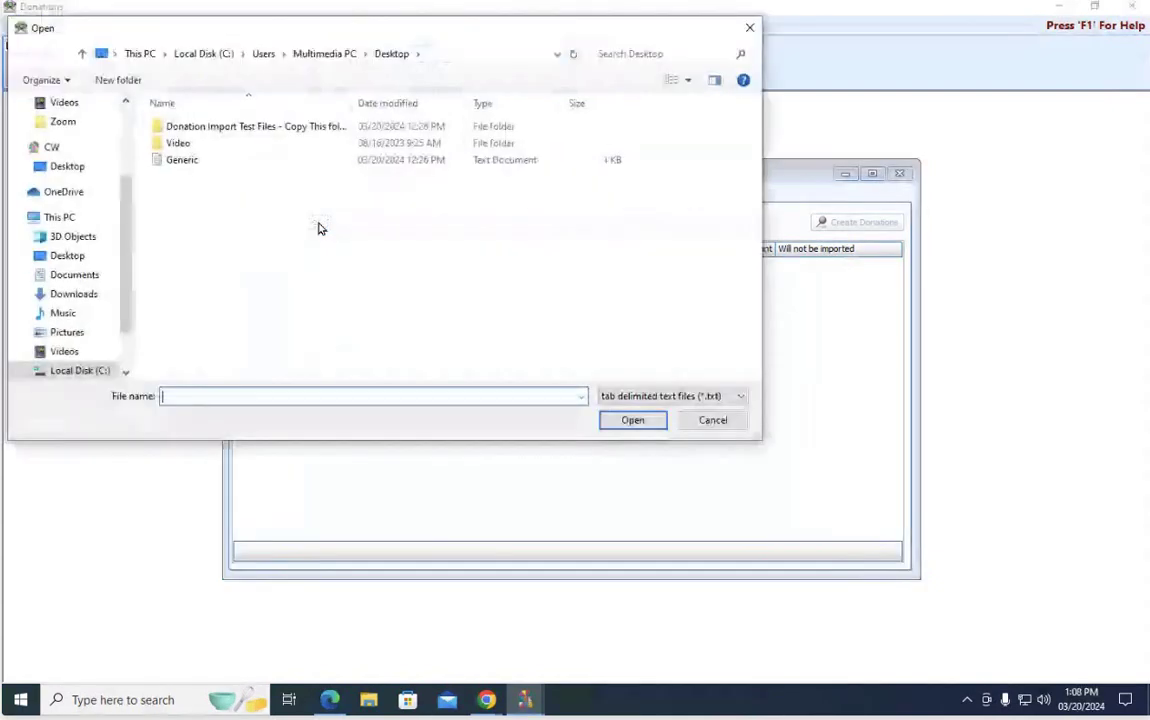
click(195, 165)
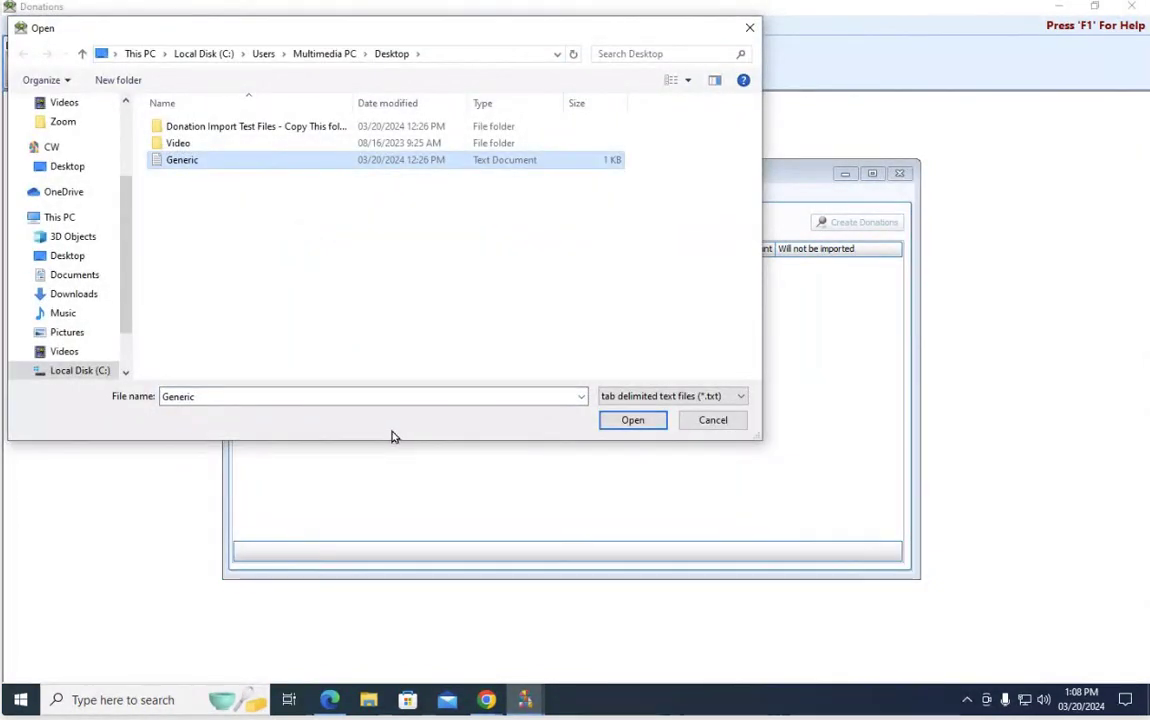
click(640, 422)
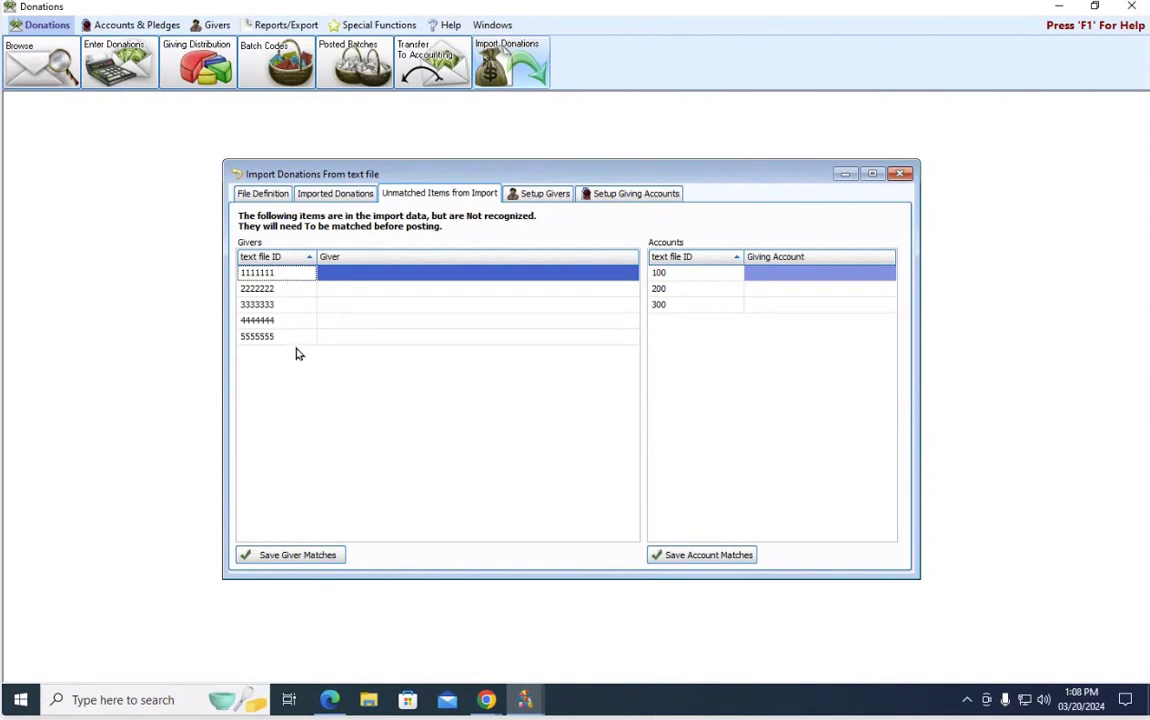
- Match the first and second unmatched giver IDs to the first two individual givers in the giver list
click(607, 272)
click(618, 273)
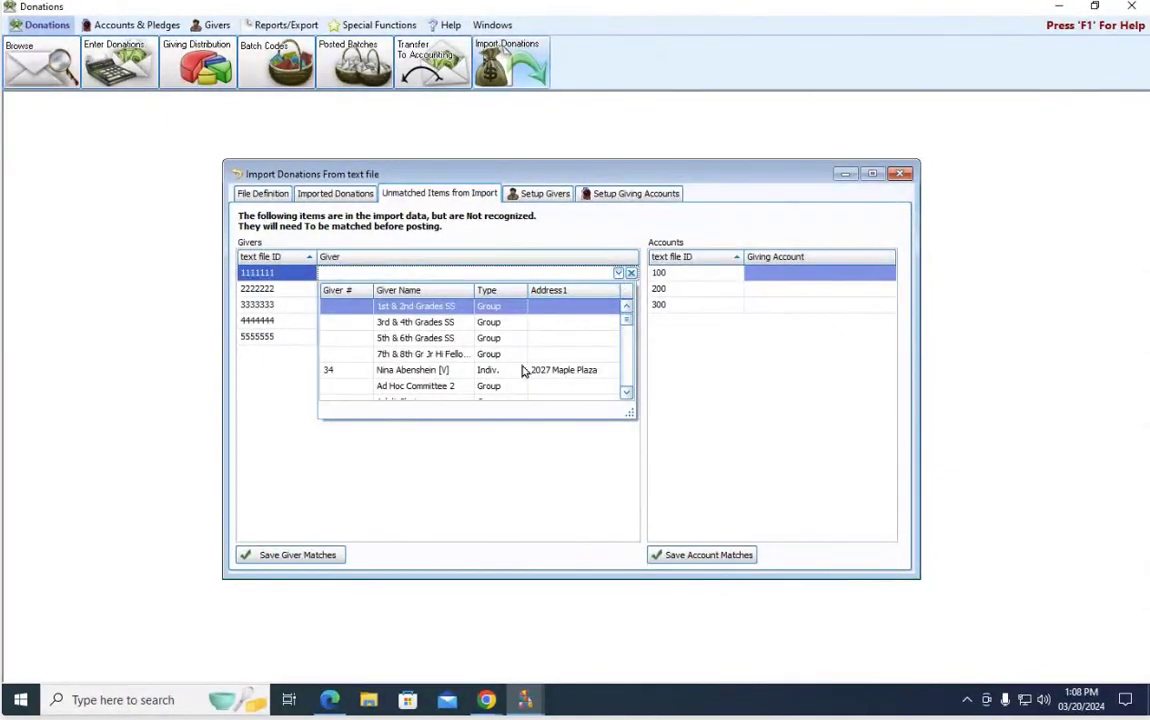
click(405, 372)
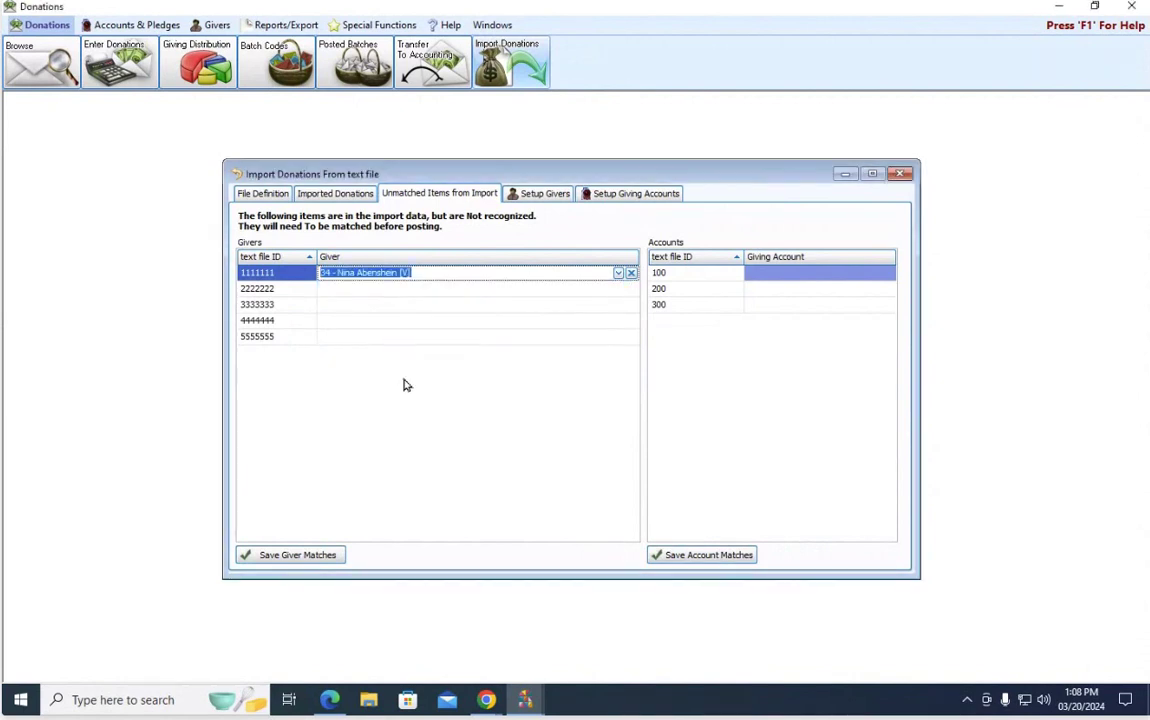
click(611, 289)
click(618, 289)
scroll(540, 371, down, 2)
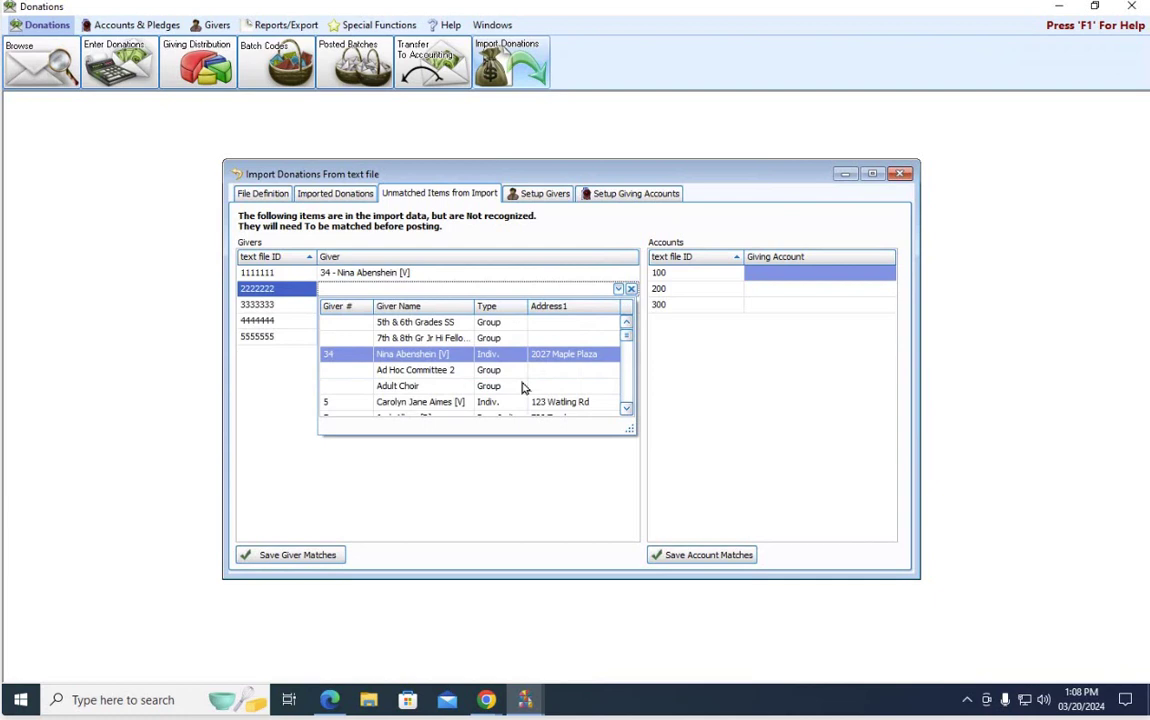
click(441, 400)
- Match the third and fourth unmatched giver IDs to the first two Don. Indiv. givers in the giver list
click(611, 304)
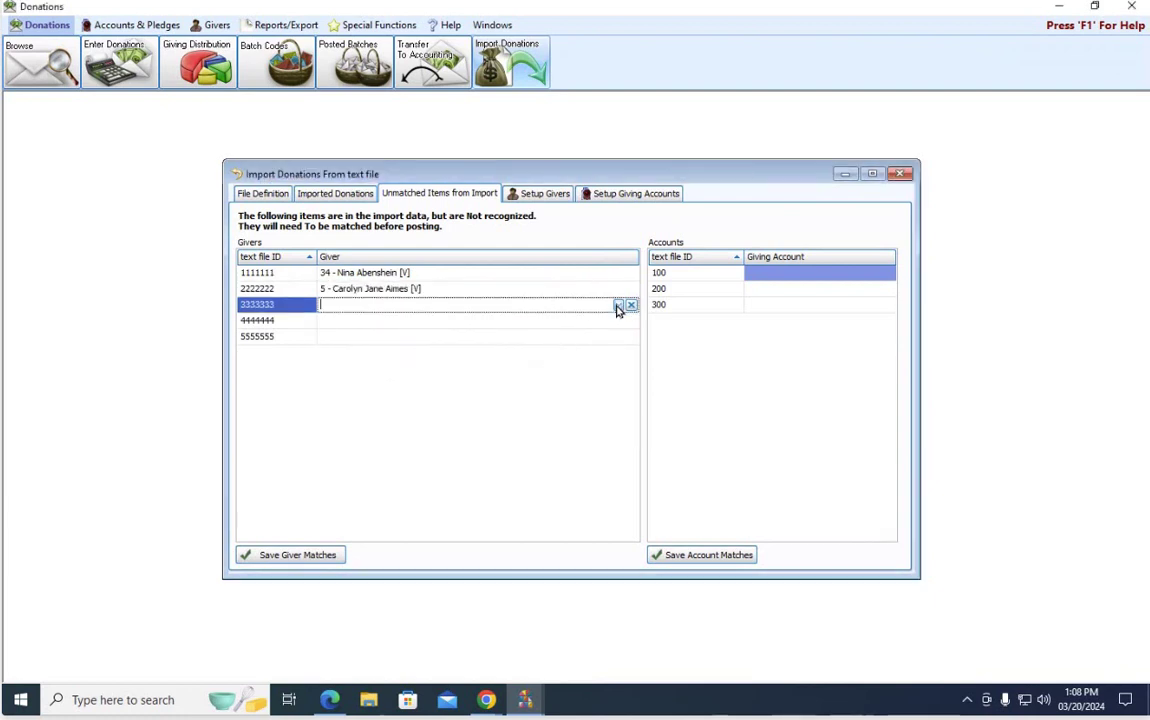
click(618, 304)
scroll(513, 415, down, 2)
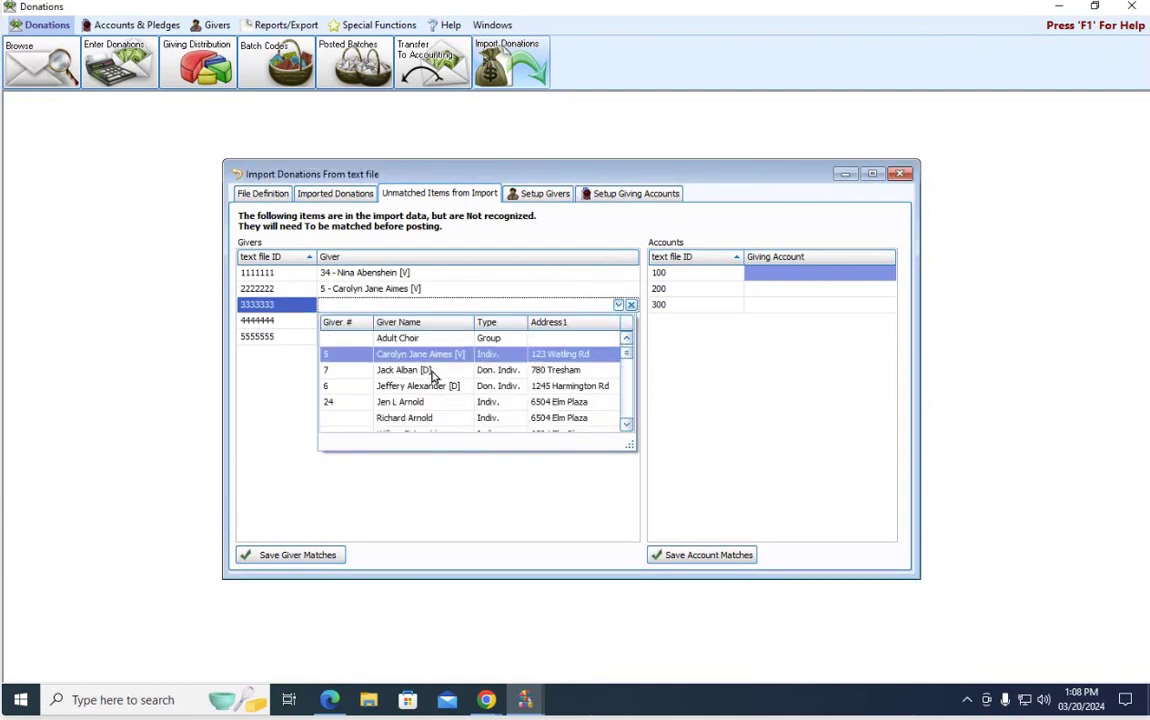
click(500, 370)
click(617, 321)
click(618, 321)
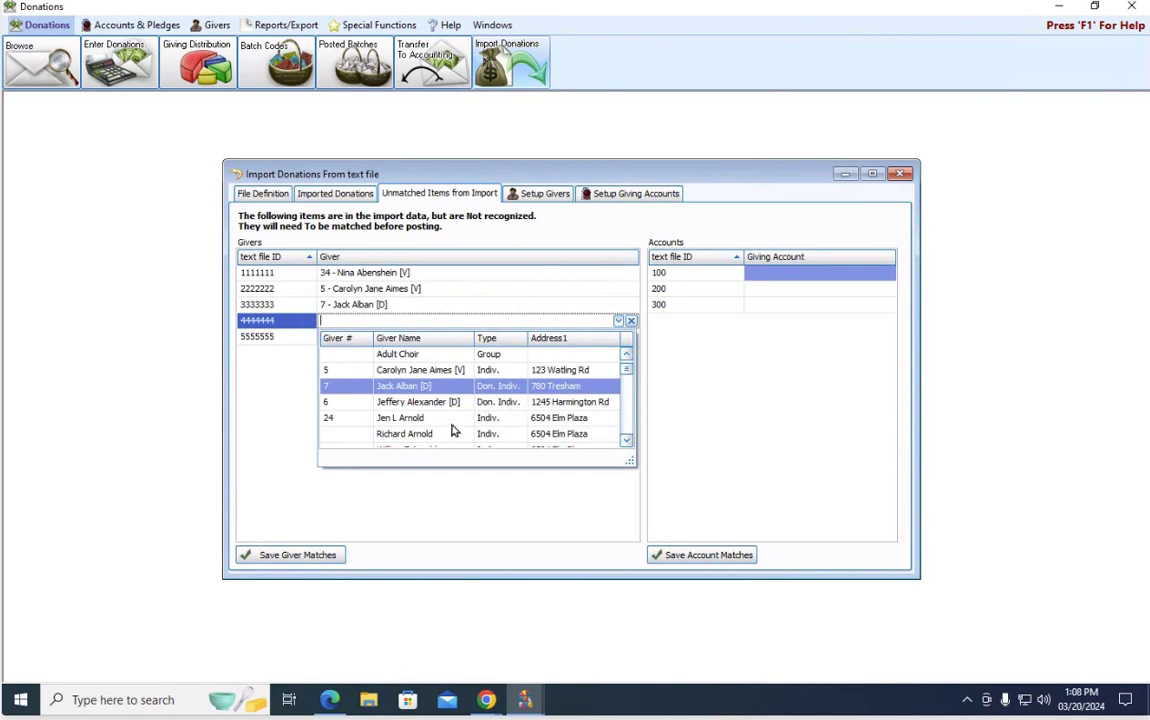
click(439, 403)
- Match the fifth giver ID to the individual giver listed right after the fourth ID's match, and save the giver matches
click(618, 337)
click(618, 337)
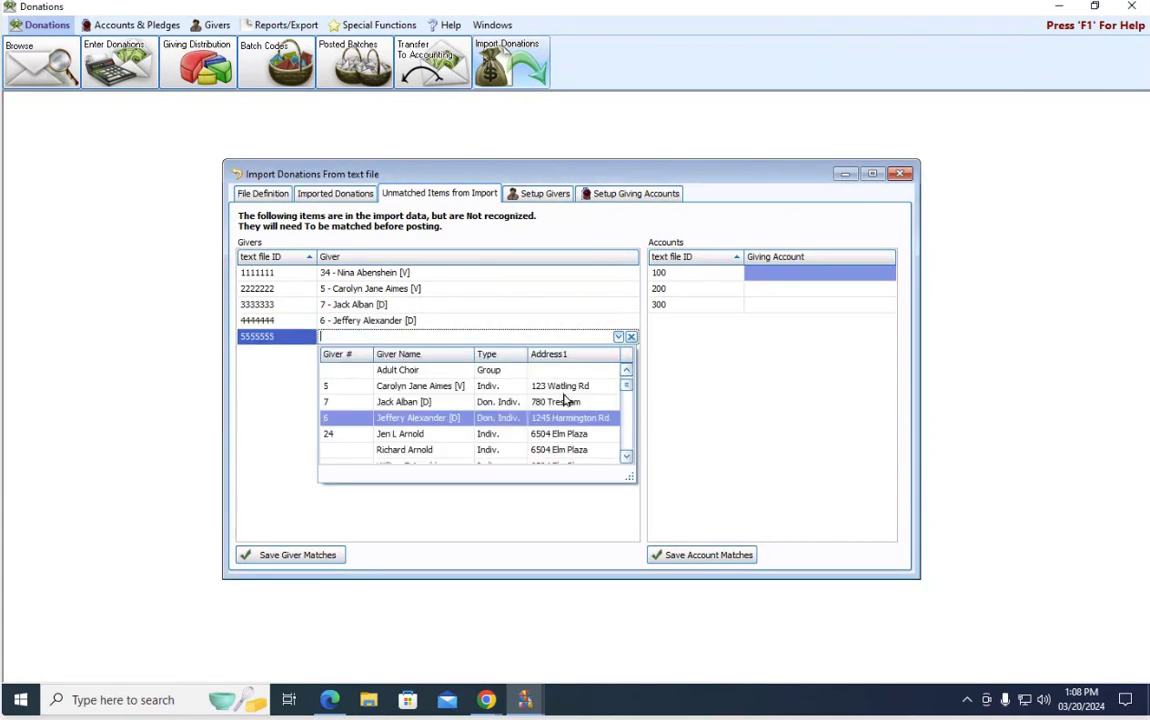
click(462, 362)
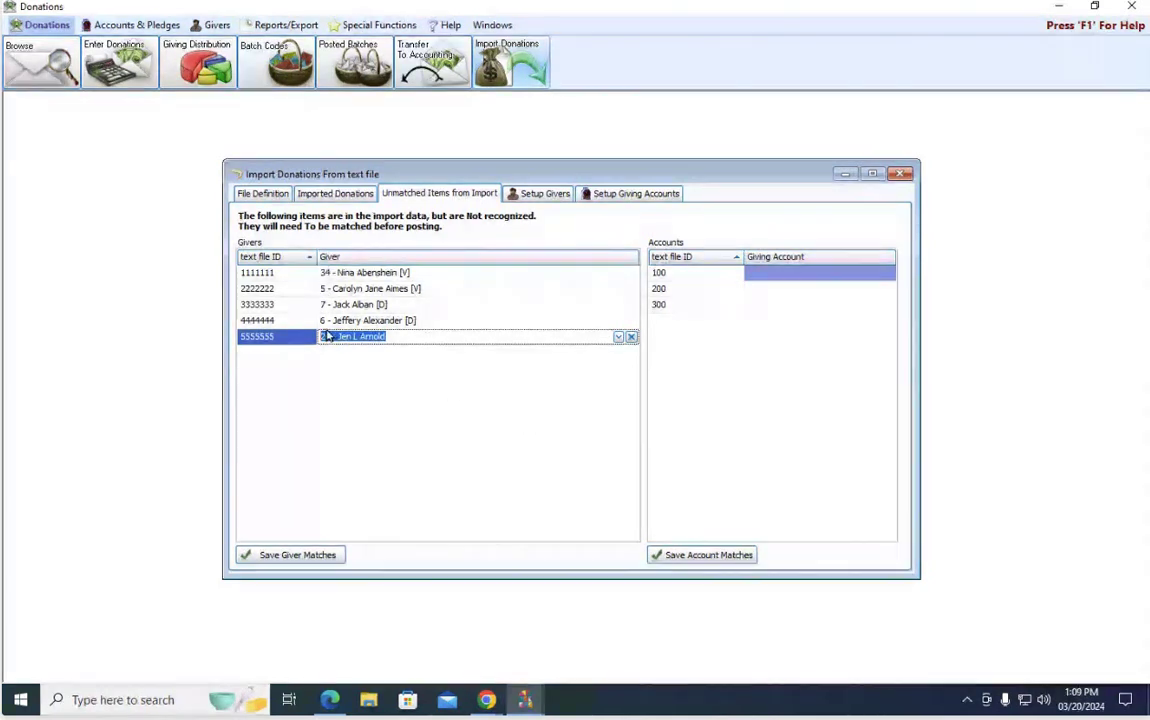
click(316, 553)
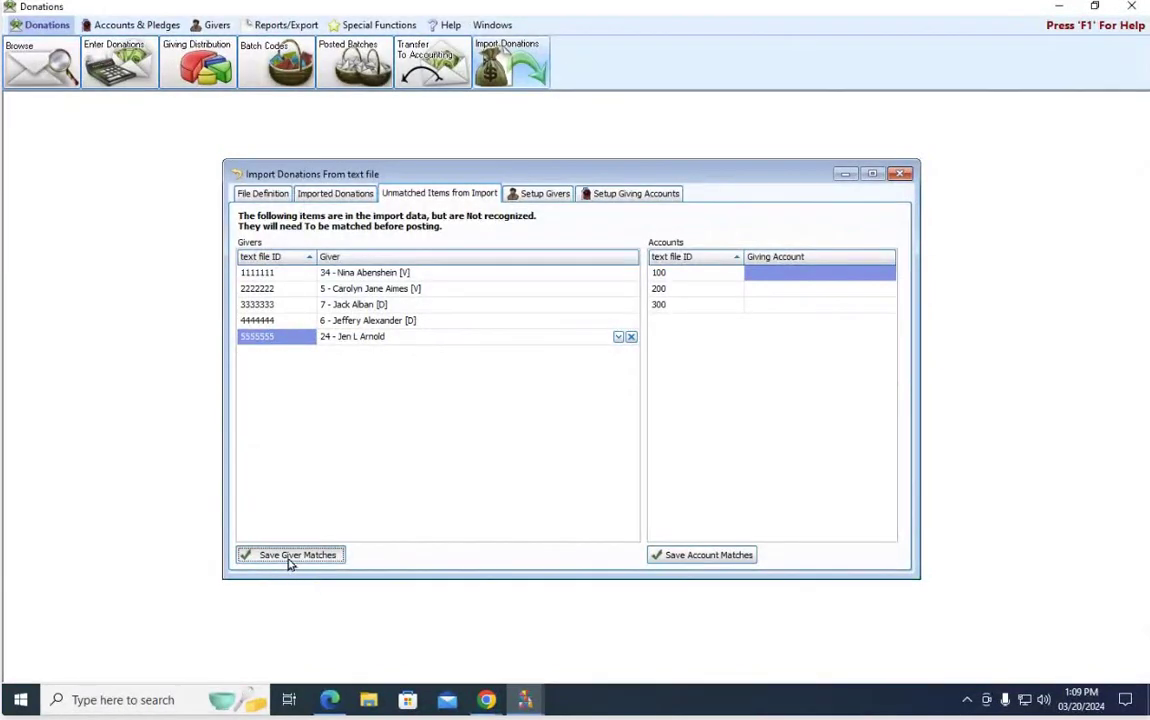
click(290, 557)
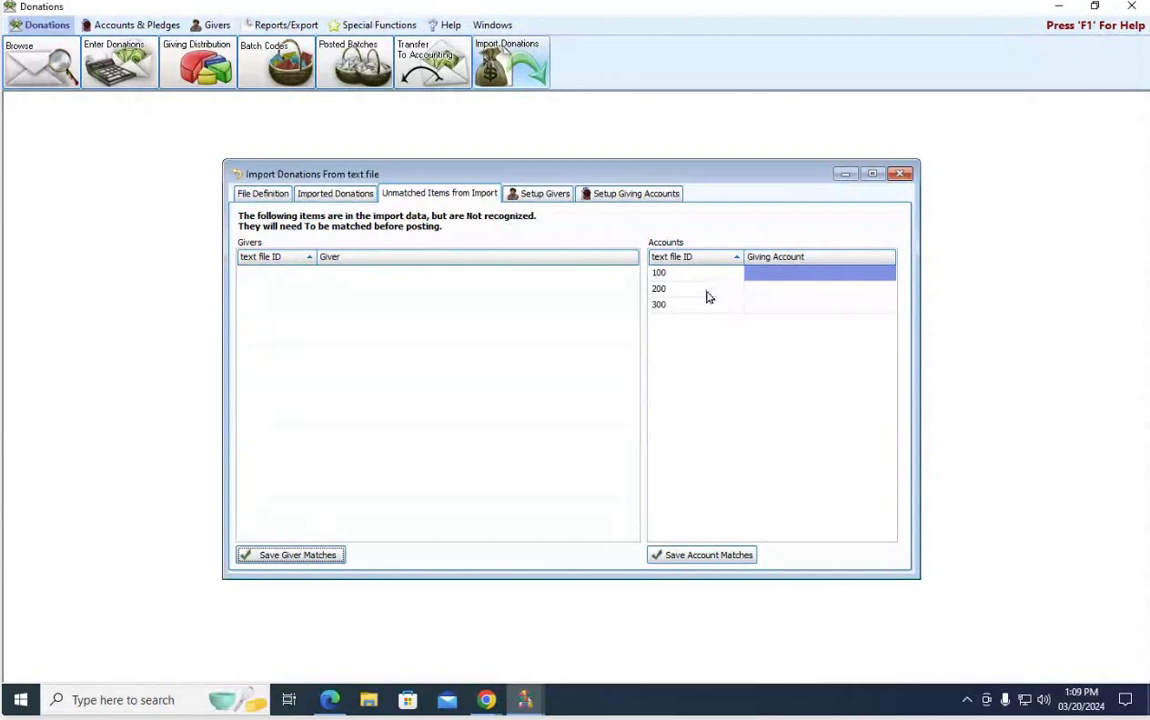
- Match imported account 100 to the Building Fund and account 200 to Flood giving
click(860, 272)
click(876, 273)
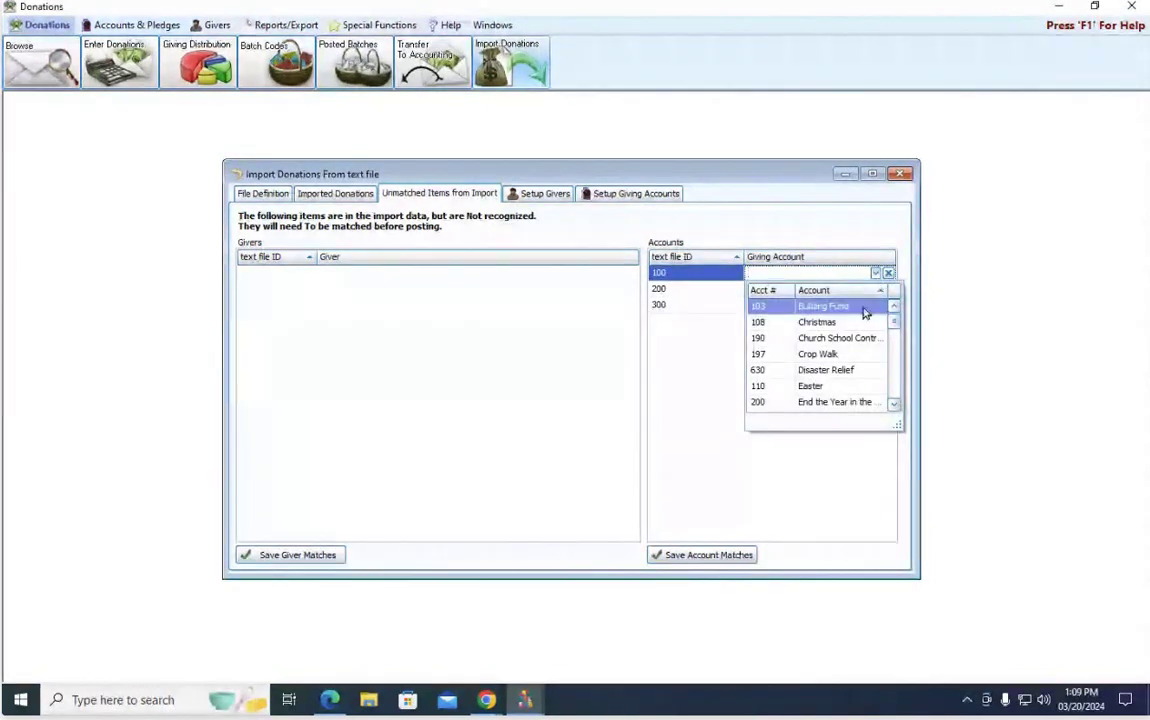
click(862, 302)
click(874, 292)
click(874, 292)
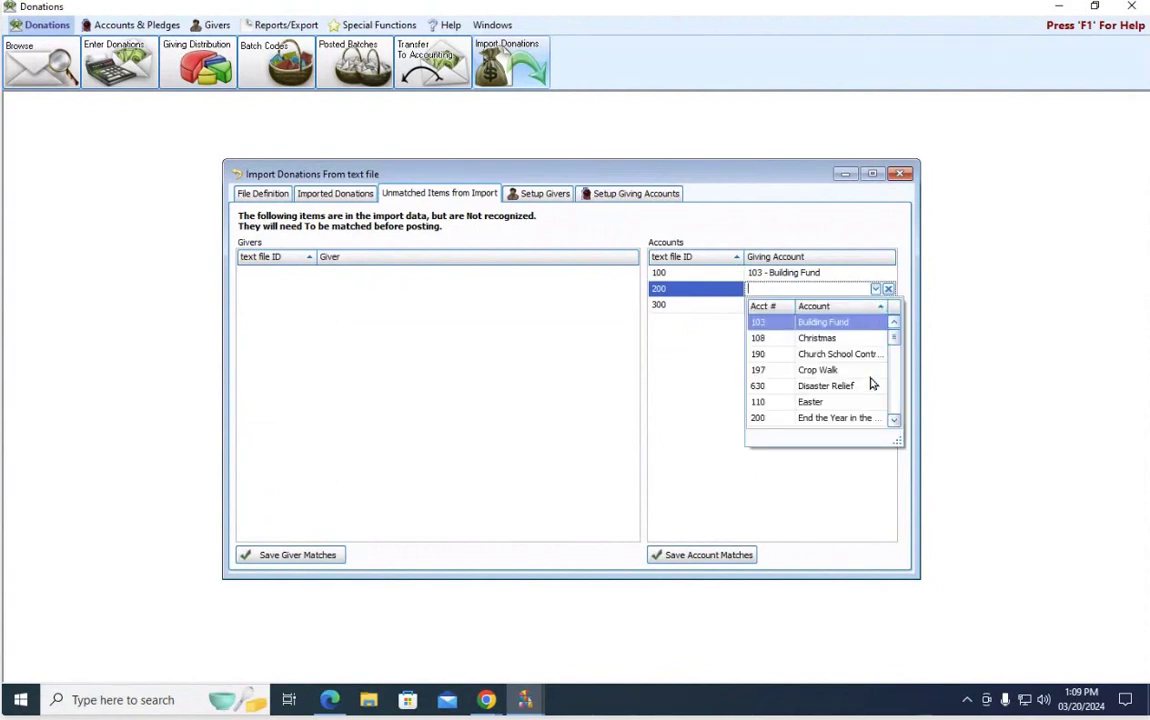
scroll(854, 402, down, 1)
scroll(854, 406, down, 1)
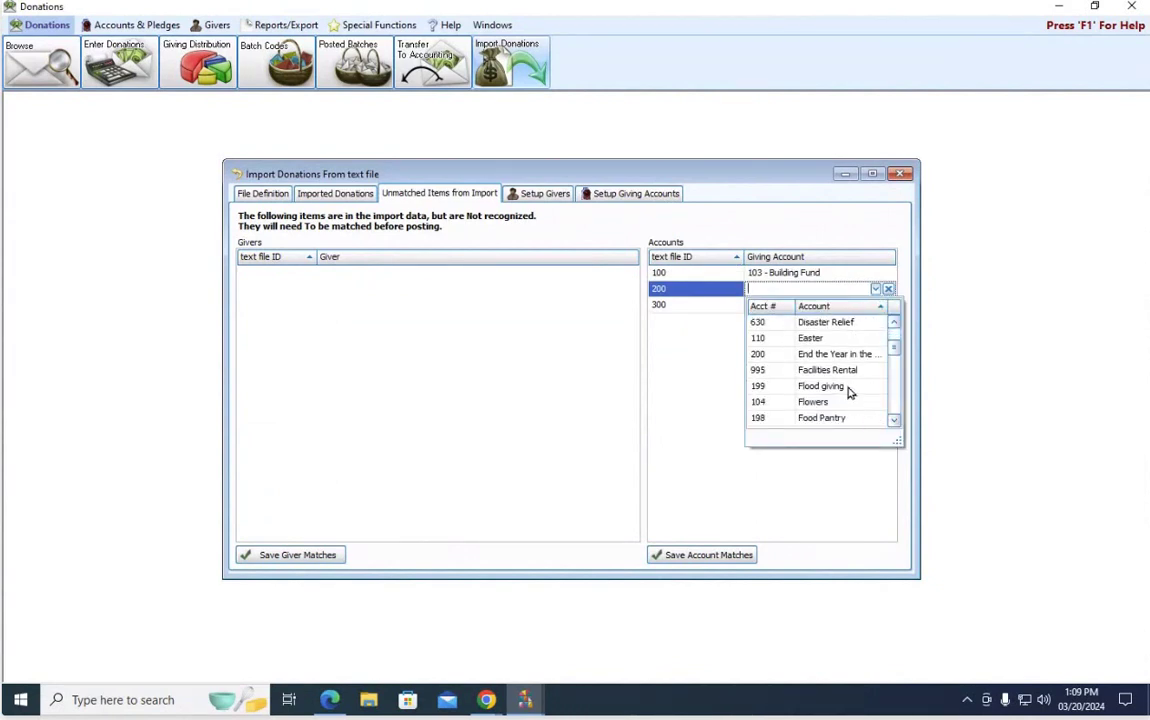
click(851, 390)
- Match imported account 300 to the General fund and save the account matches
click(876, 305)
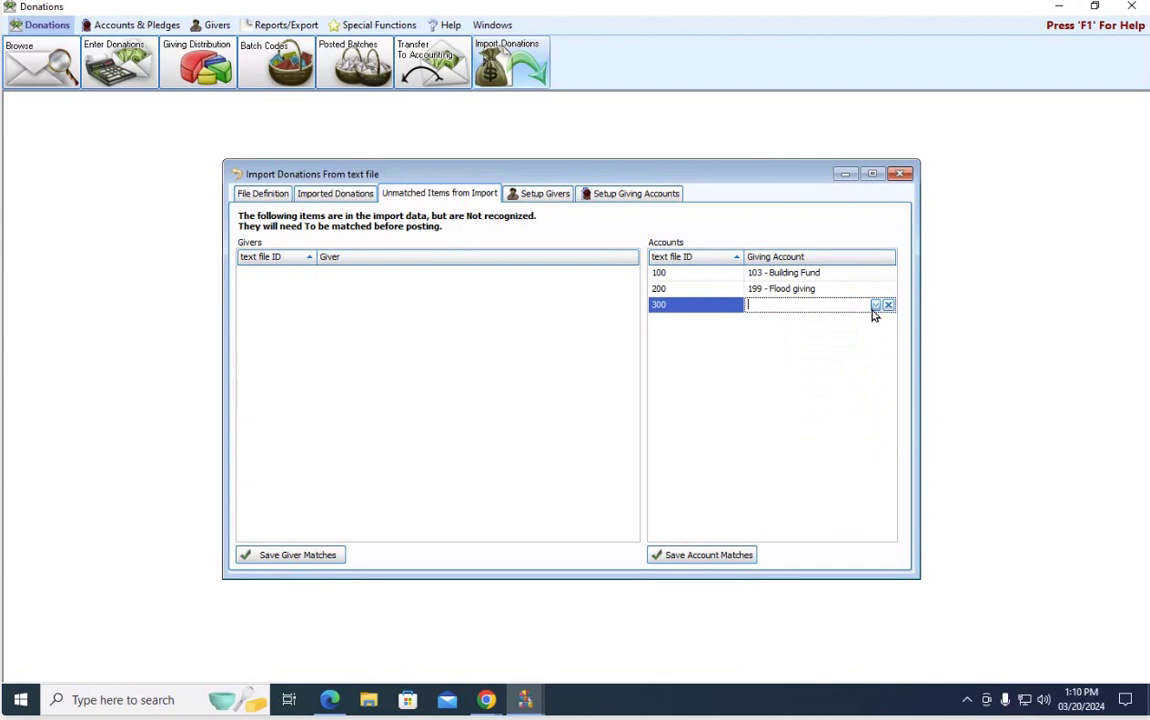
click(876, 305)
scroll(870, 400, down, 3)
scroll(868, 402, down, 2)
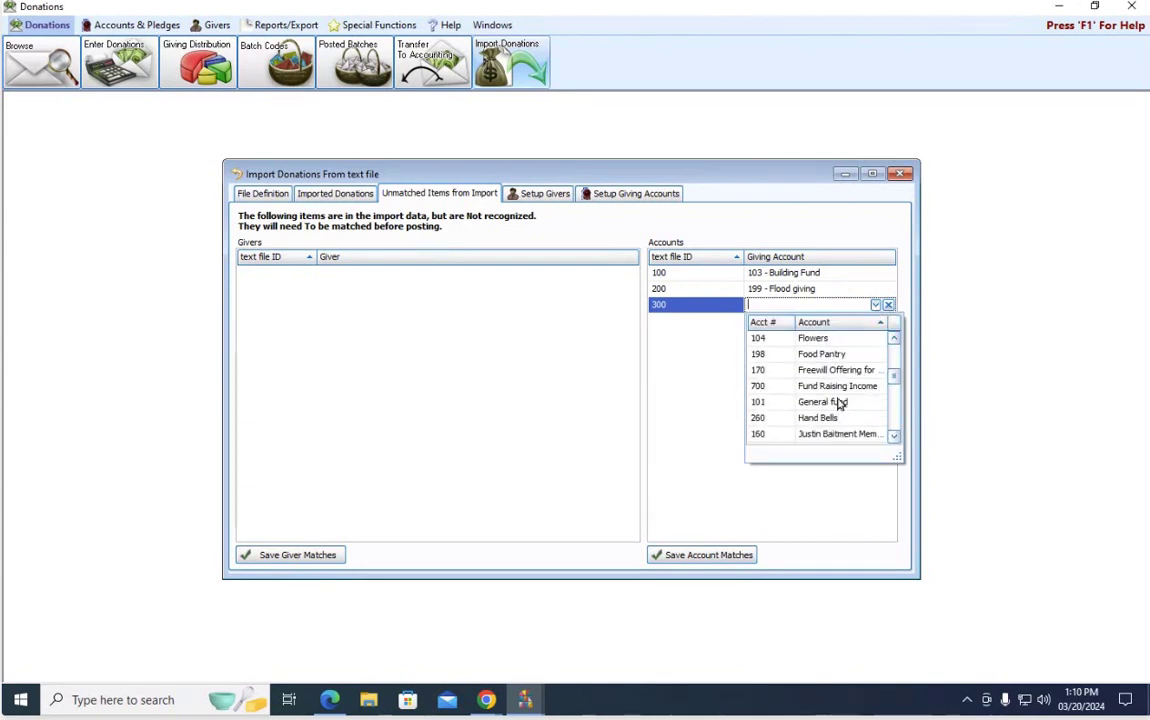
click(840, 401)
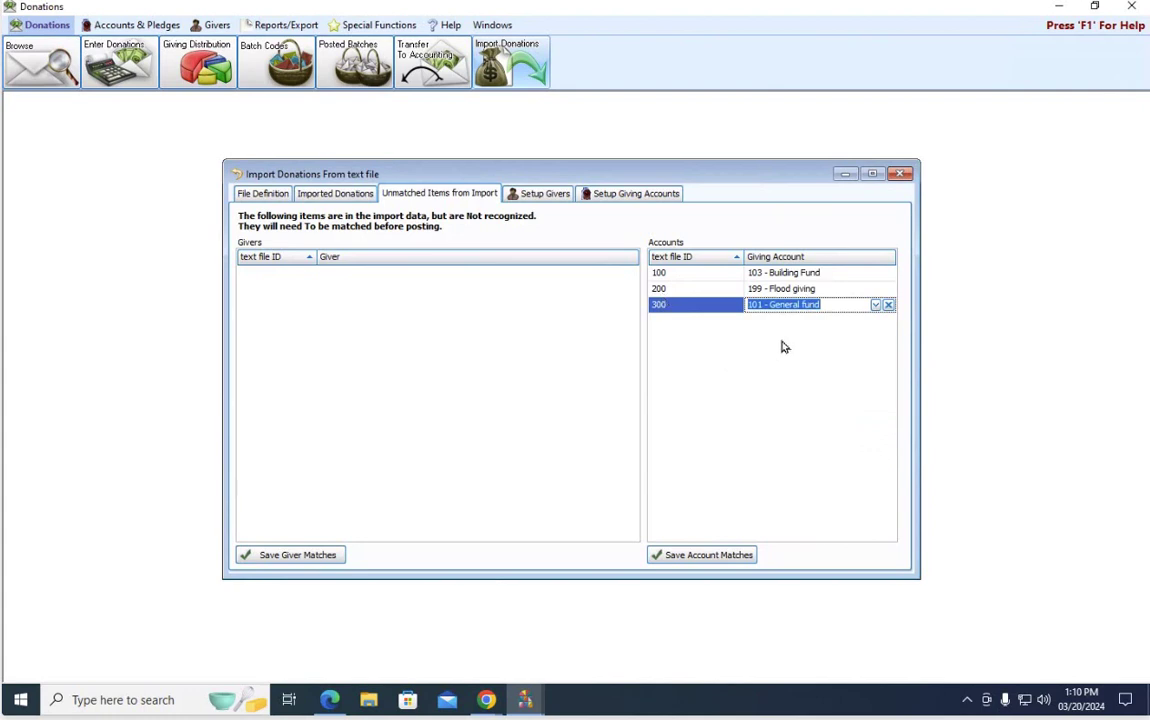
click(690, 555)
click(731, 556)
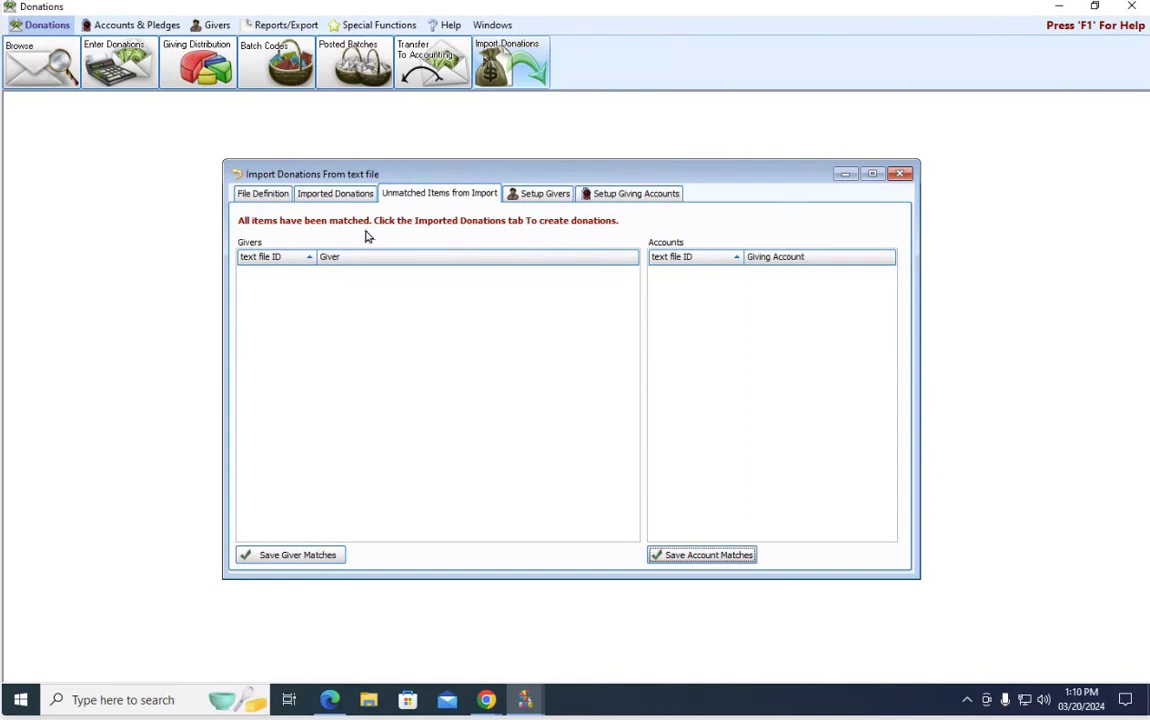
- Review the imported donations for 03/01/2024 and 03/08/2024, examining each giver's accounts and amounts, and collapse the details again
click(323, 195)
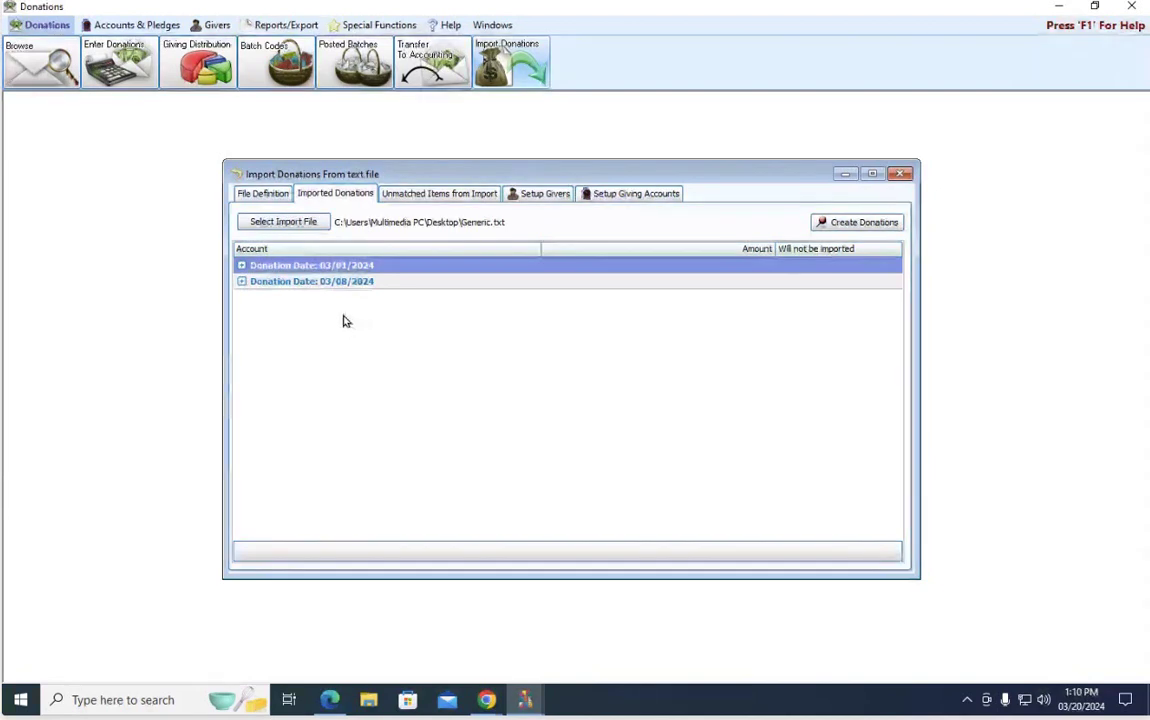
click(241, 281)
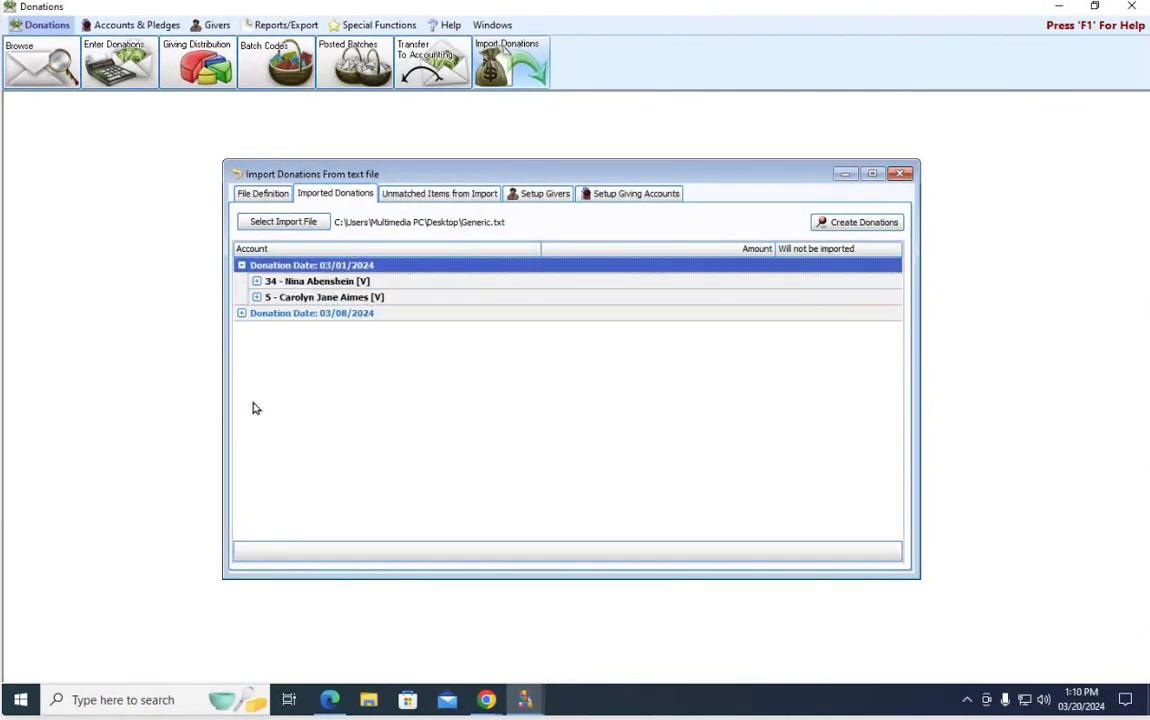
click(241, 313)
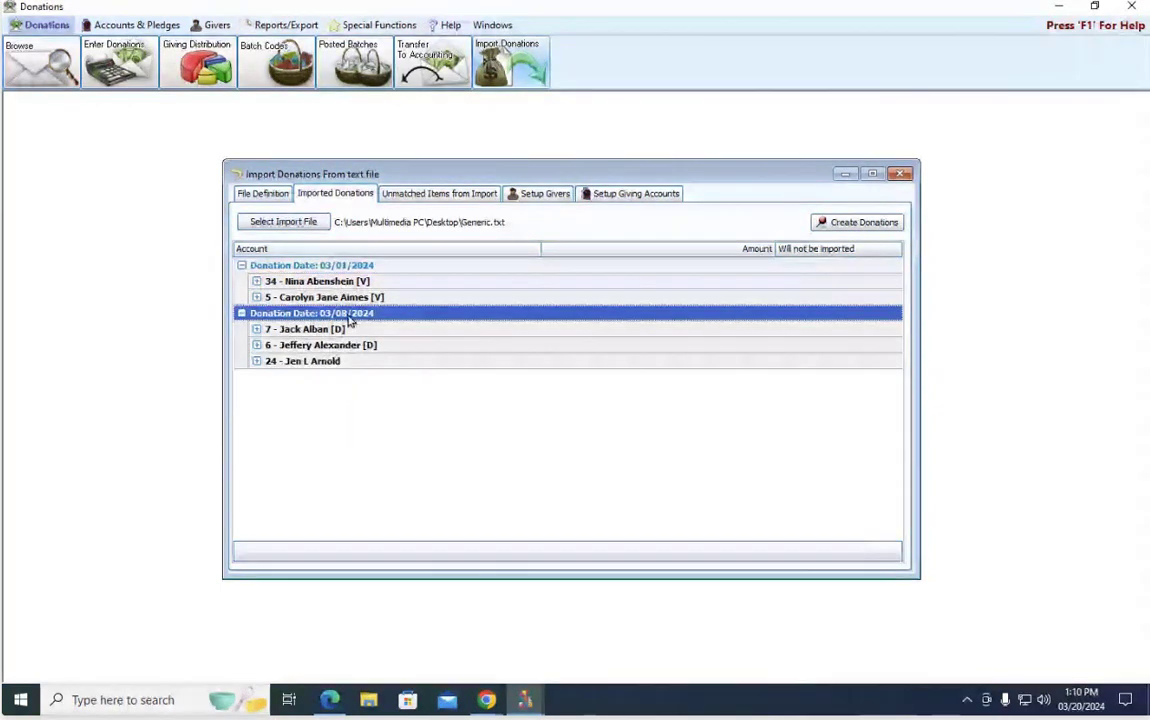
click(257, 282)
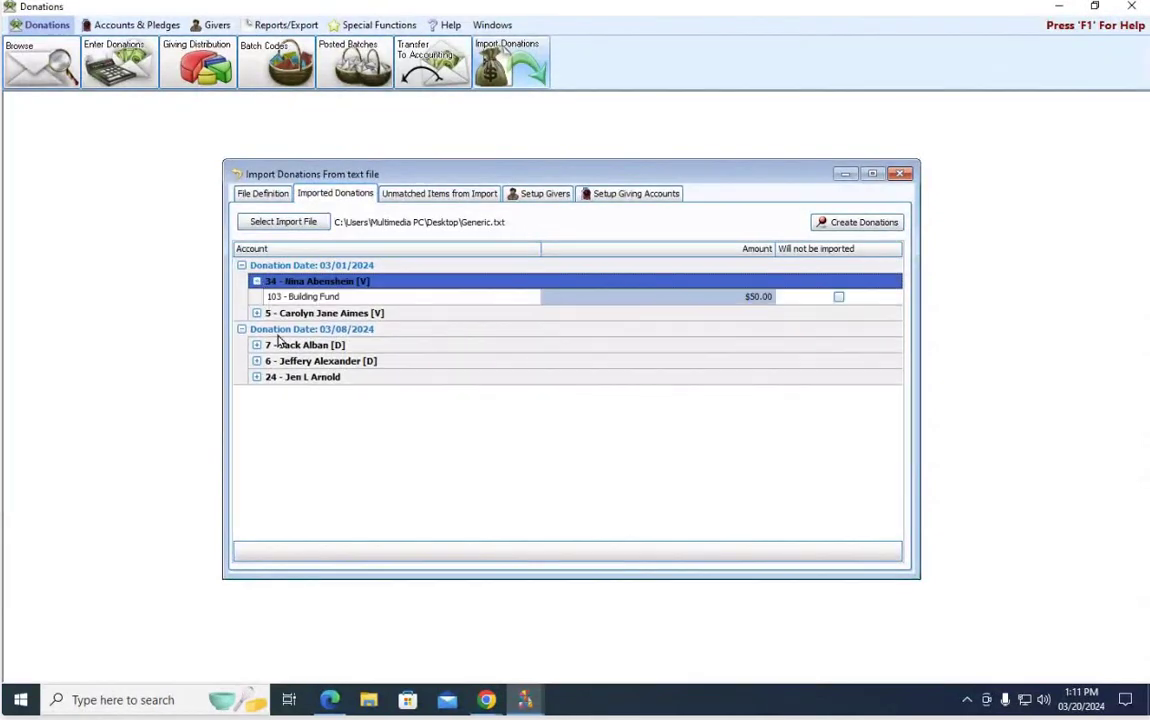
click(257, 313)
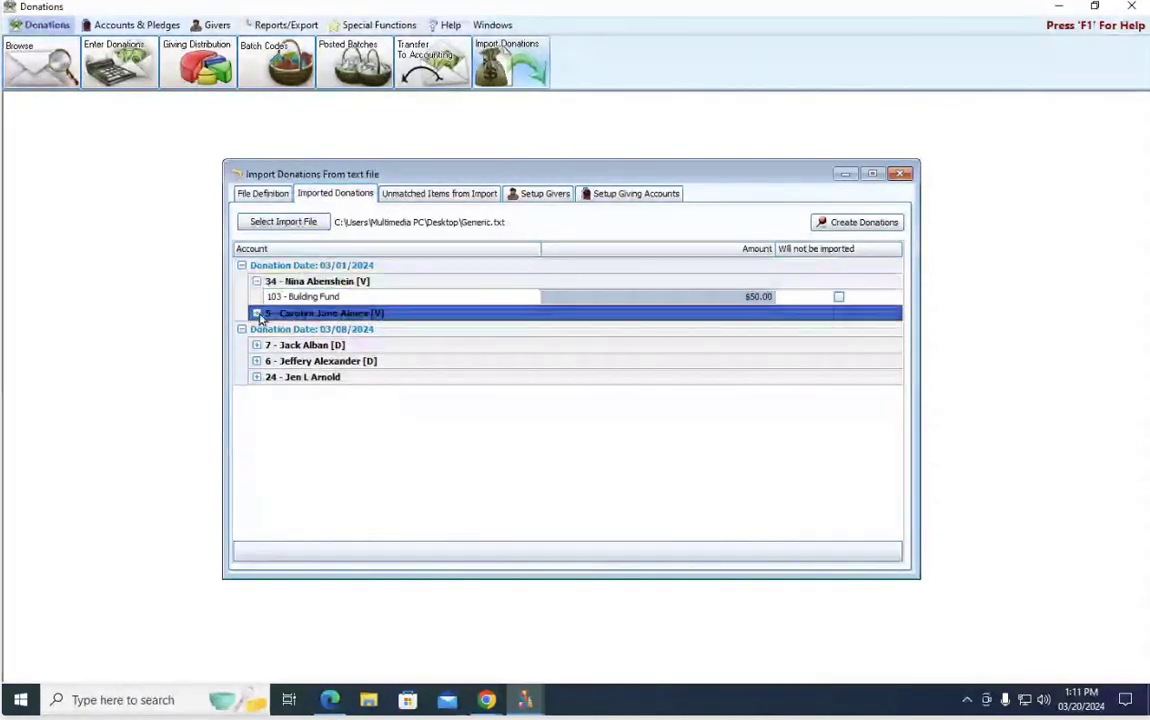
click(257, 361)
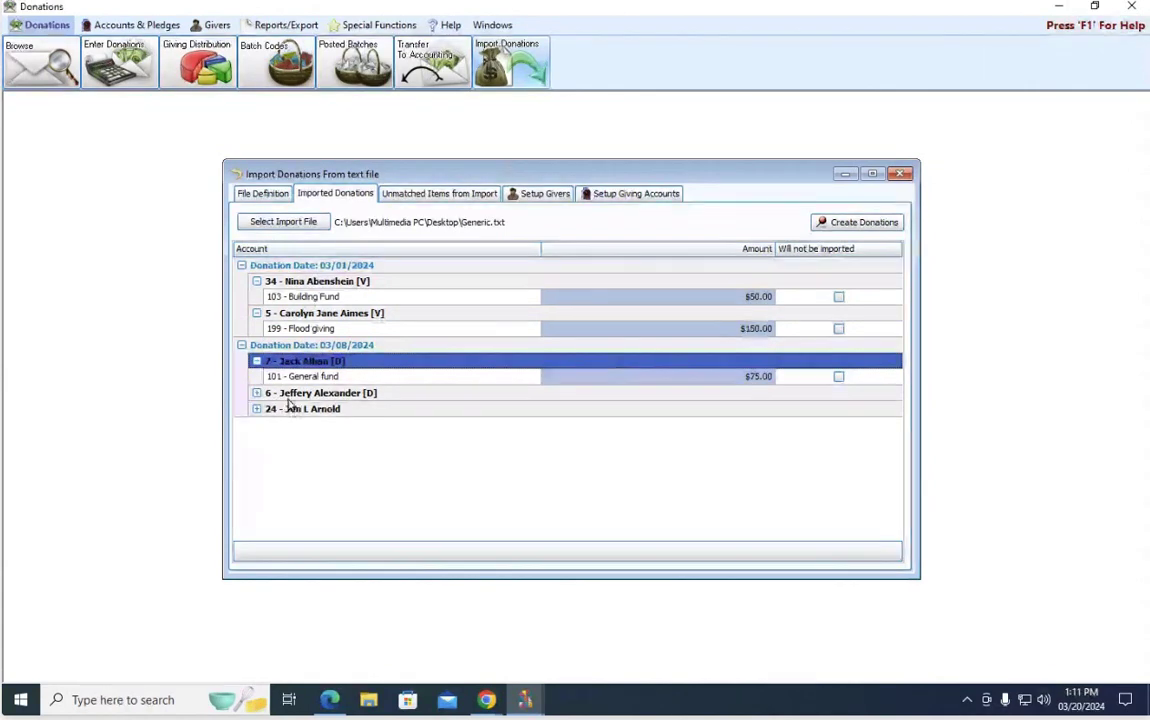
click(258, 363)
click(257, 281)
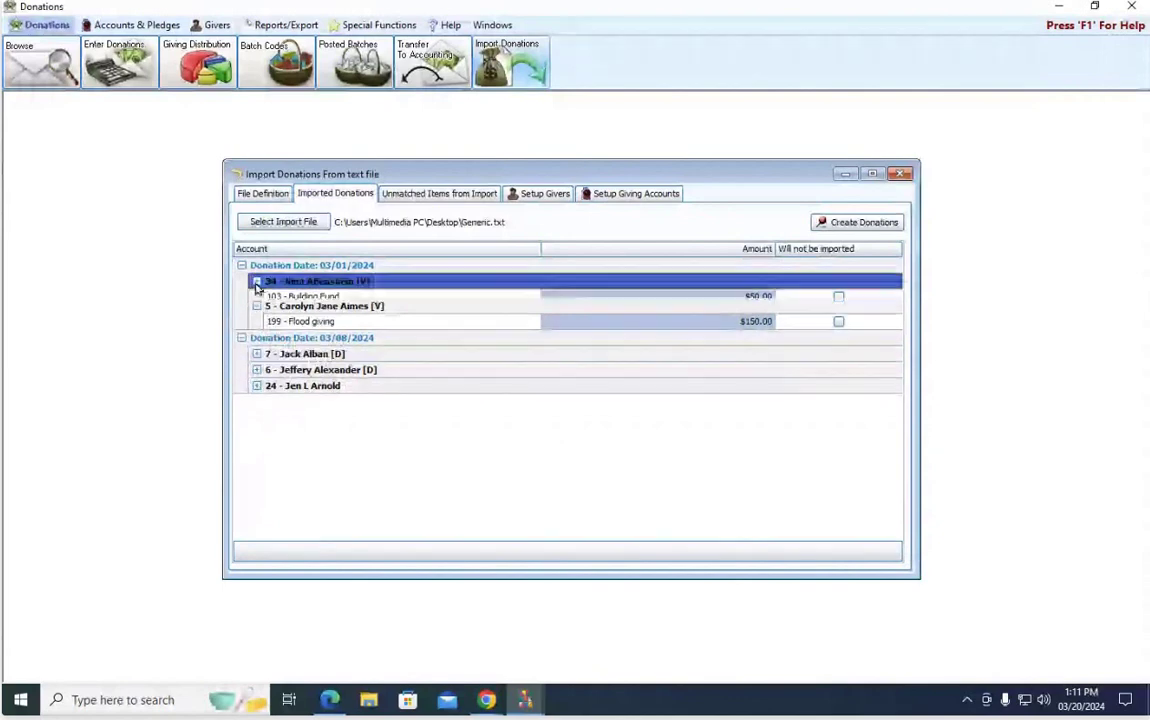
click(257, 298)
click(241, 265)
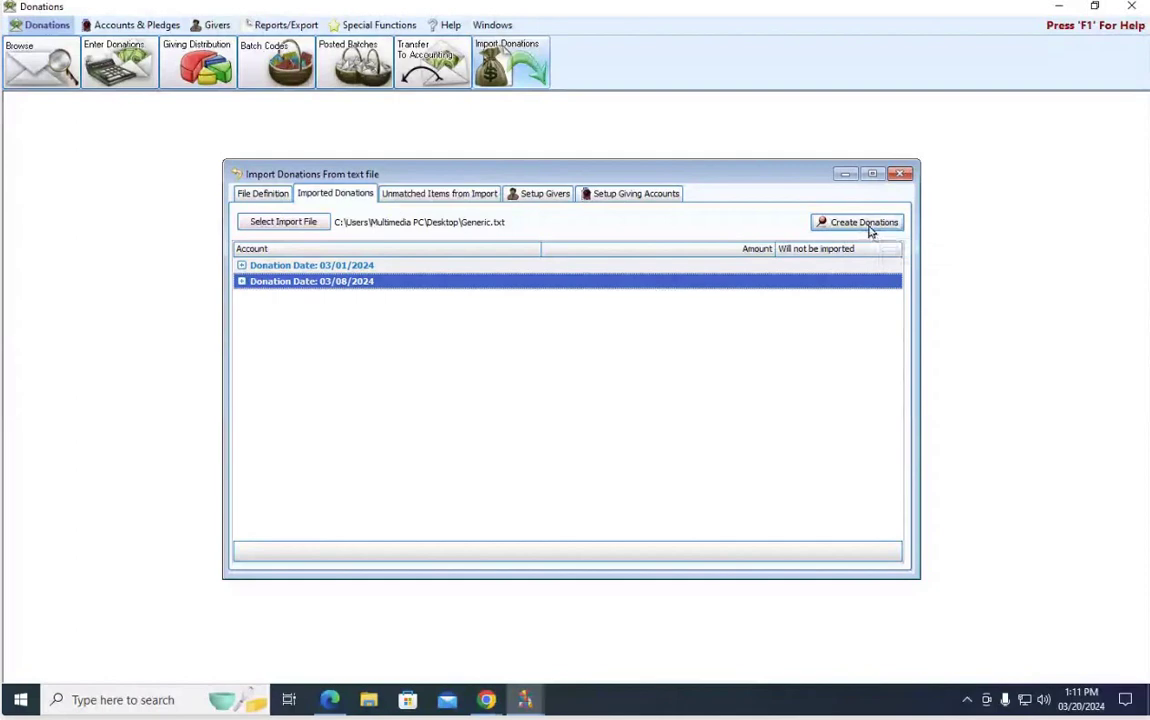
- Create the donations from the import and apply the batch code "EFT - On-line Donations" to all imported batches
click(866, 223)
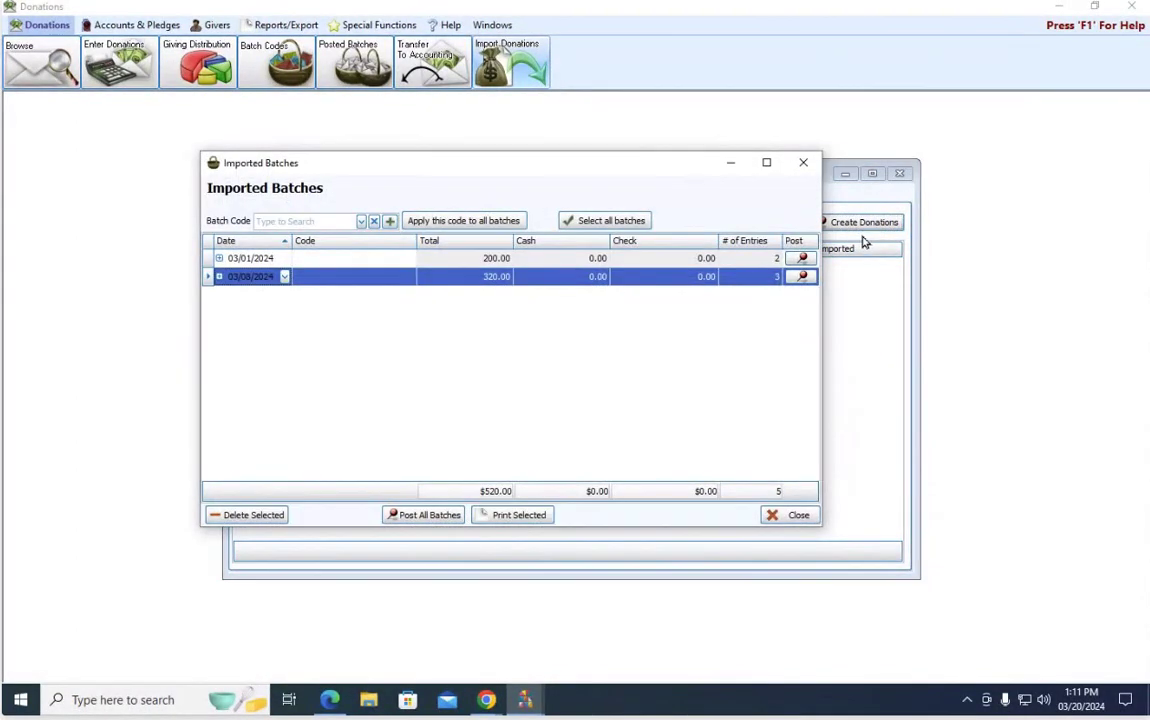
drag(665, 172, 740, 200)
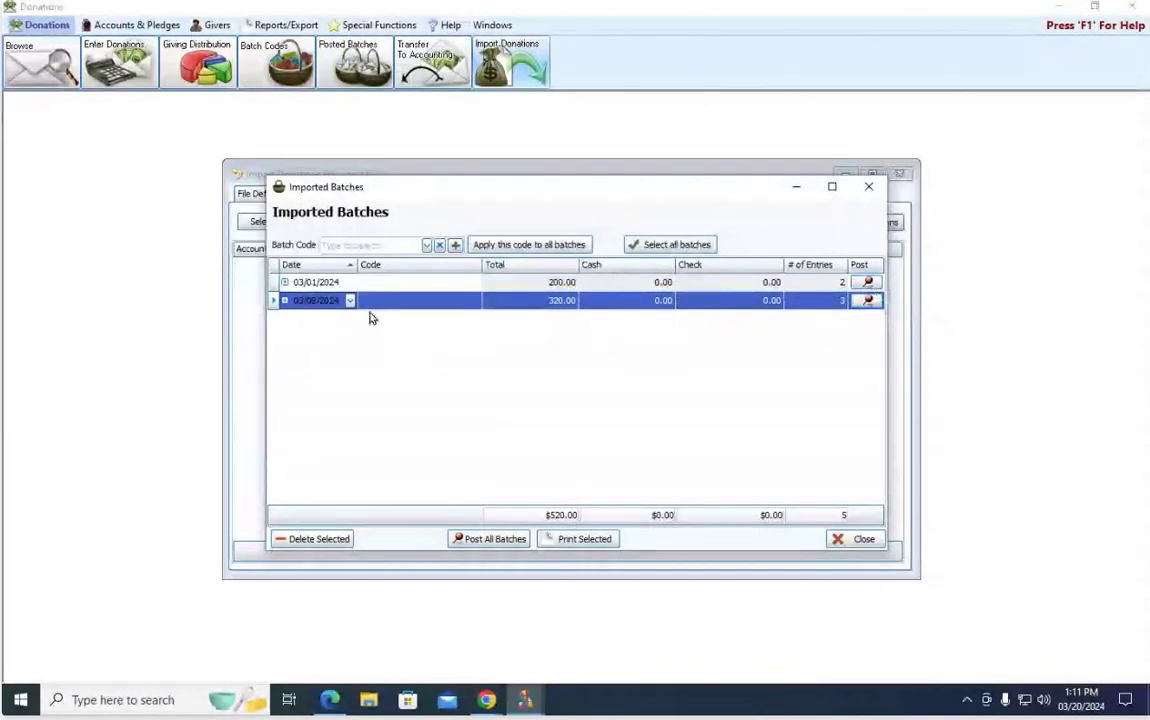
click(359, 244)
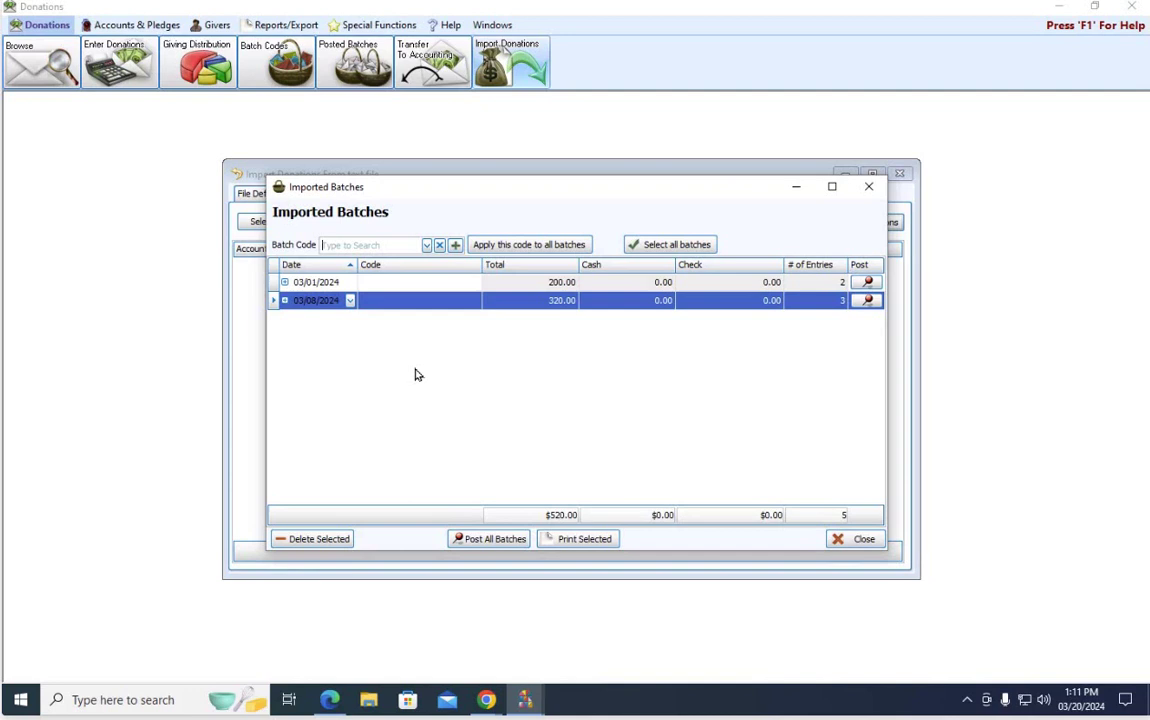
click(426, 244)
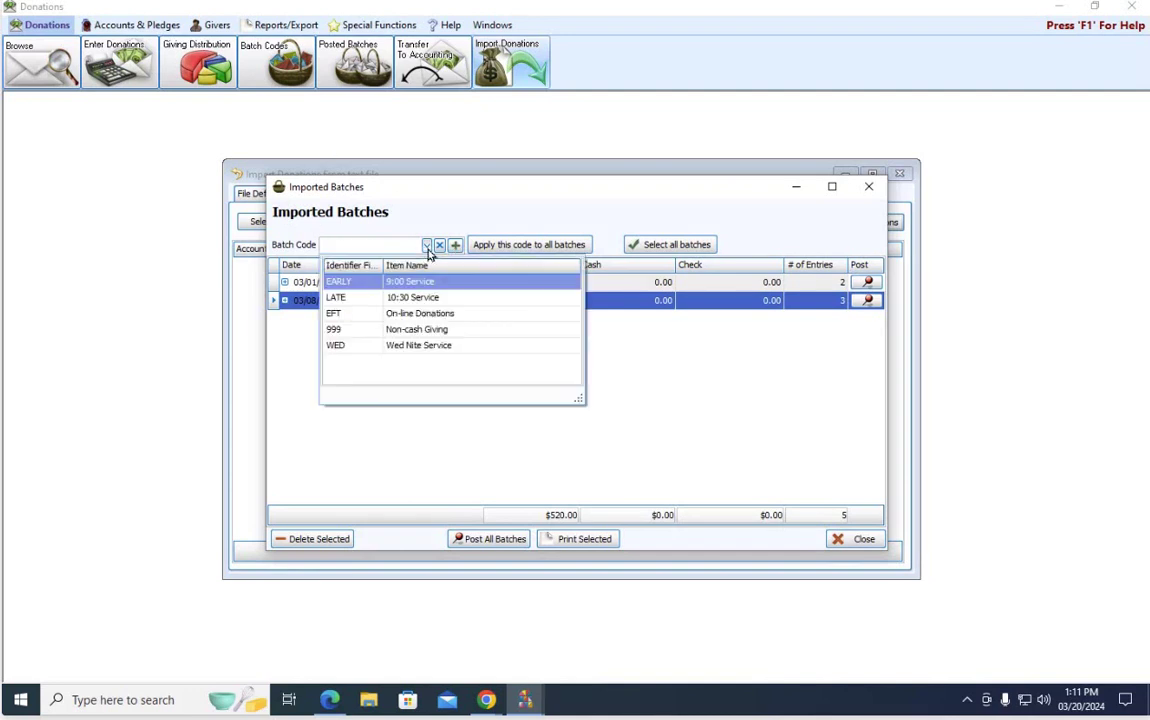
click(460, 314)
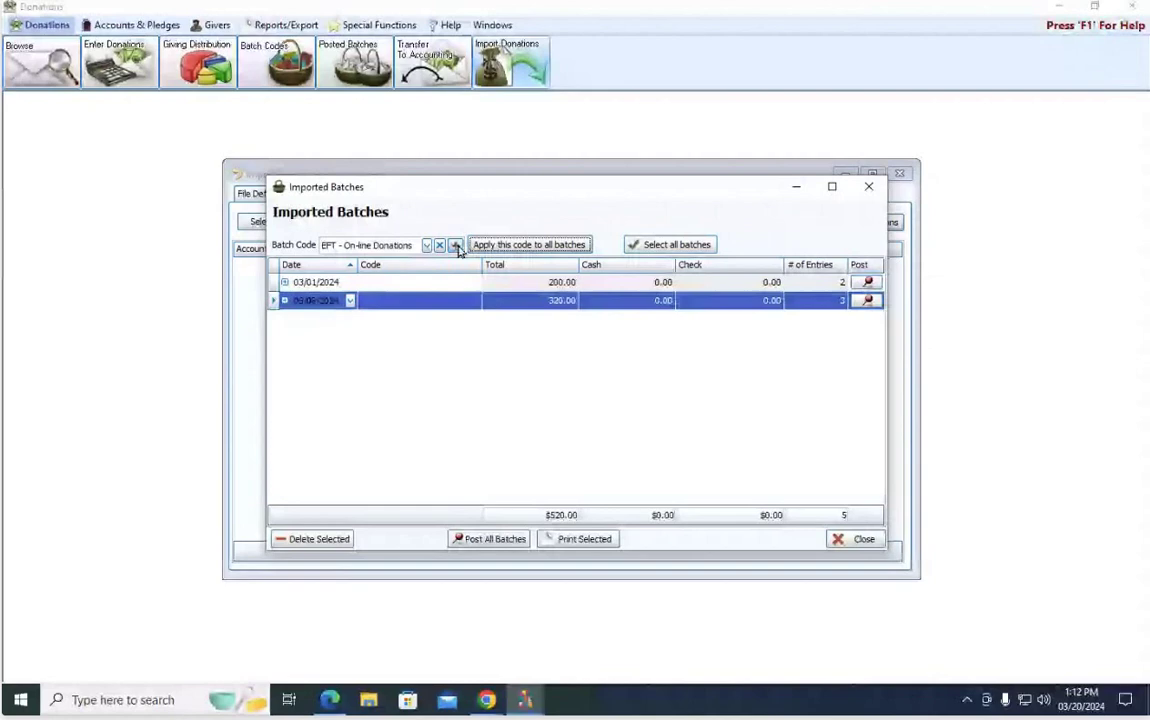
click(532, 248)
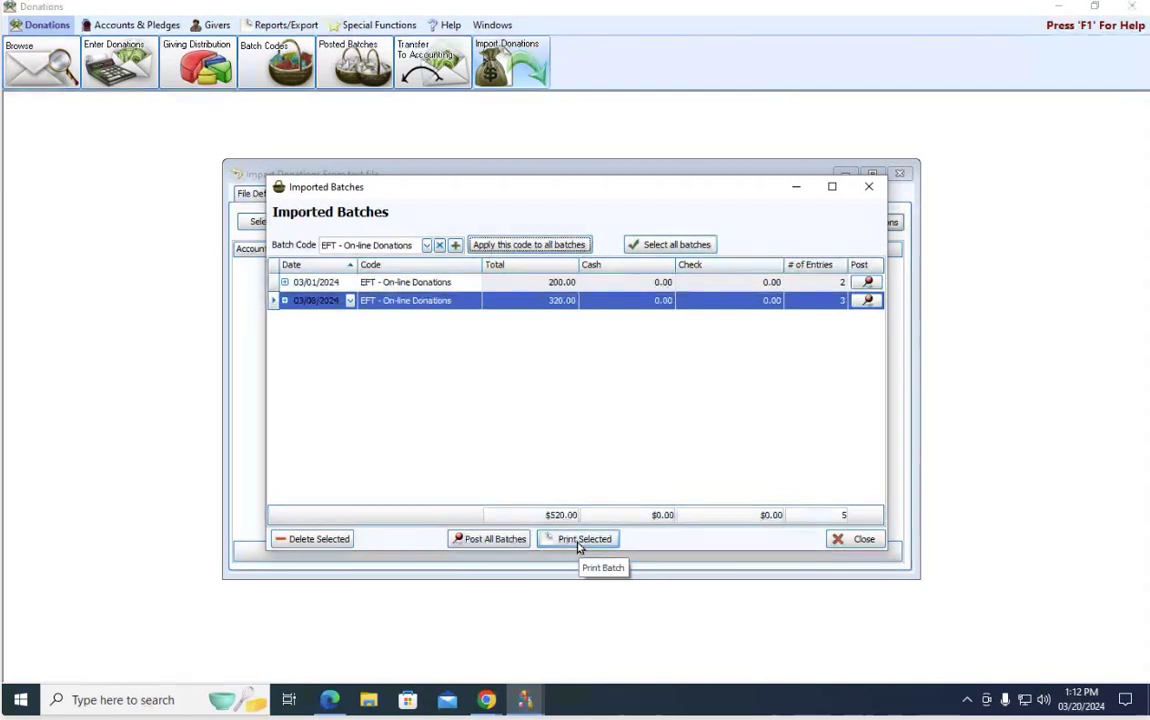
- Post all imported batches, accepting the non-Sunday posting dates 03/08/2024 and 03/01/2024, and close the import windows
click(500, 541)
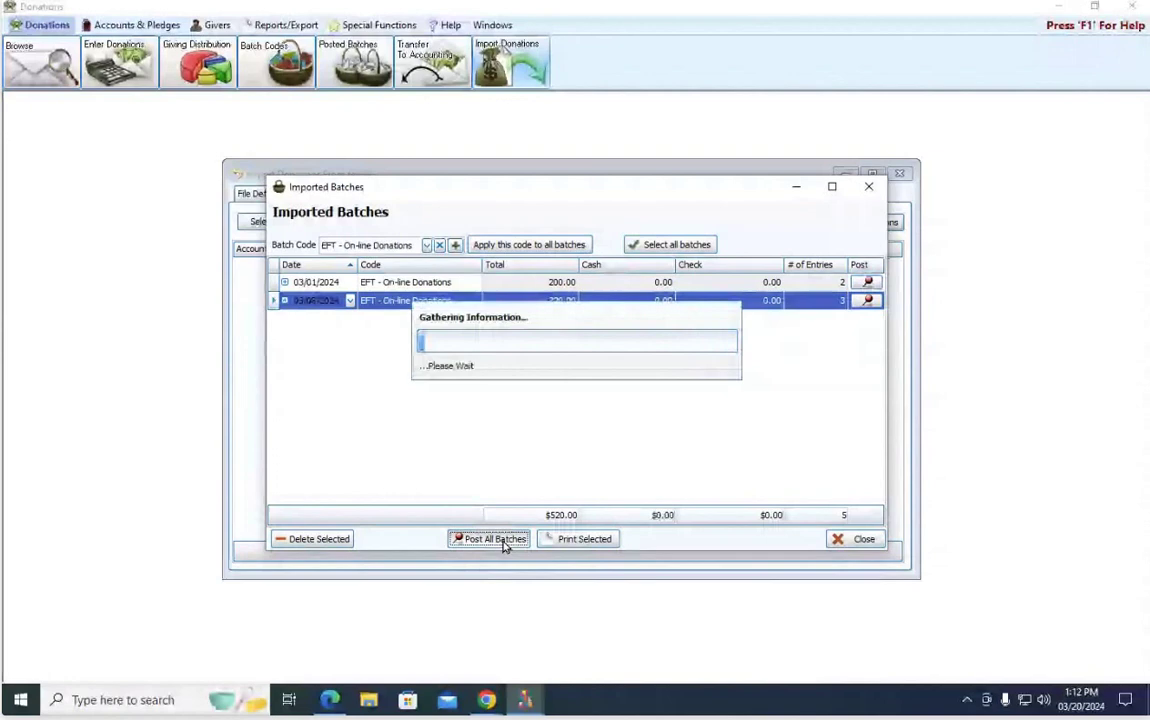
click(651, 397)
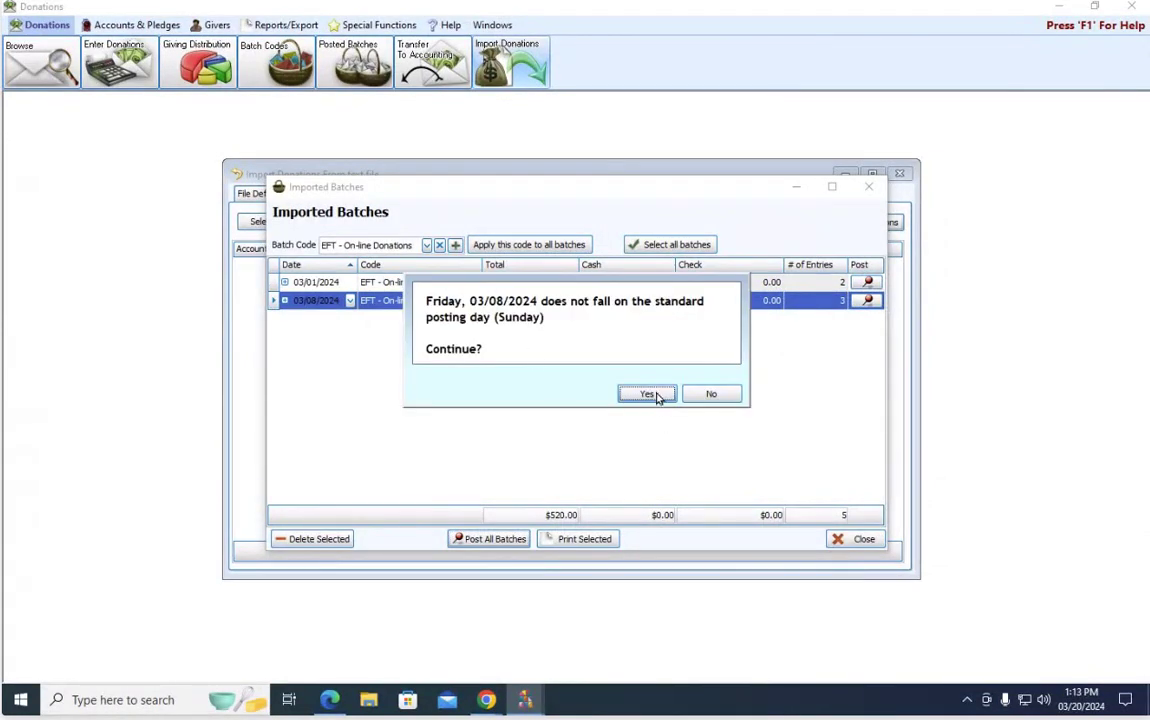
click(648, 396)
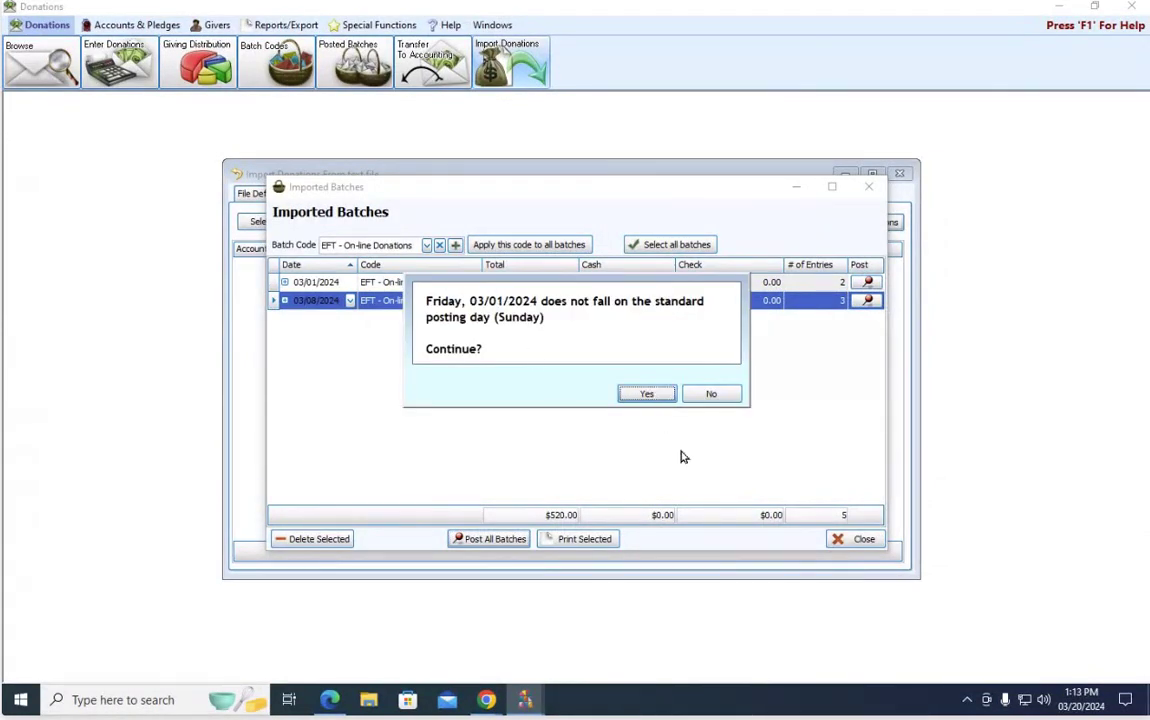
click(648, 395)
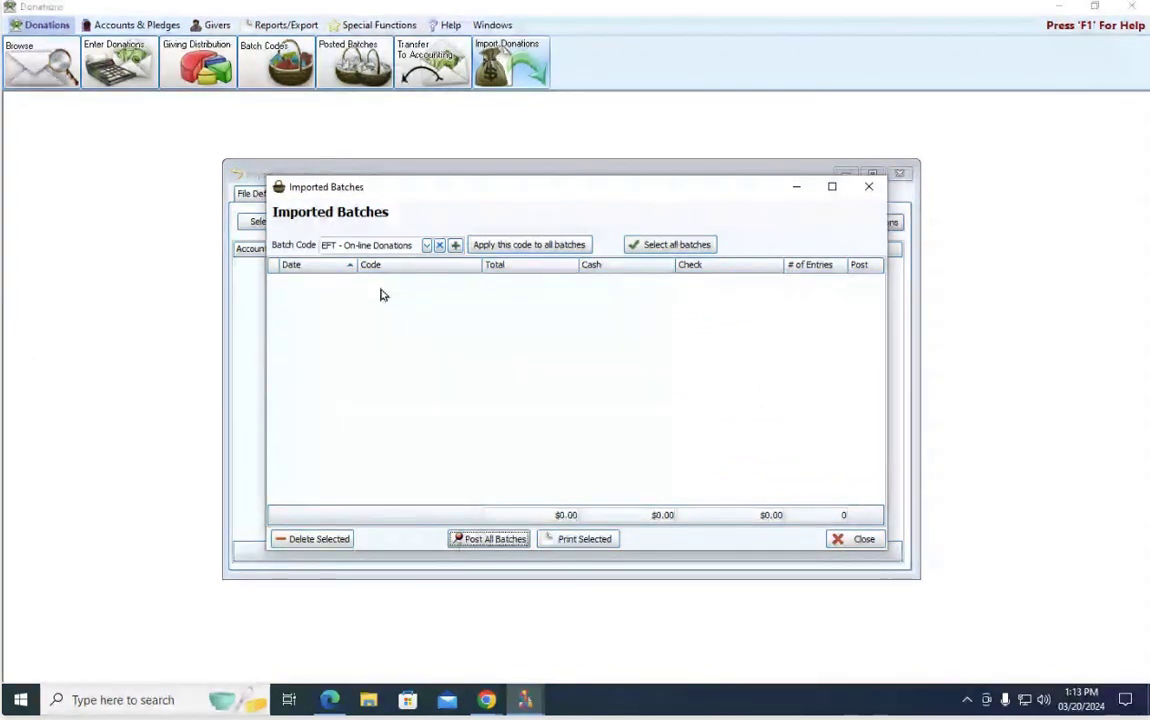
click(855, 539)
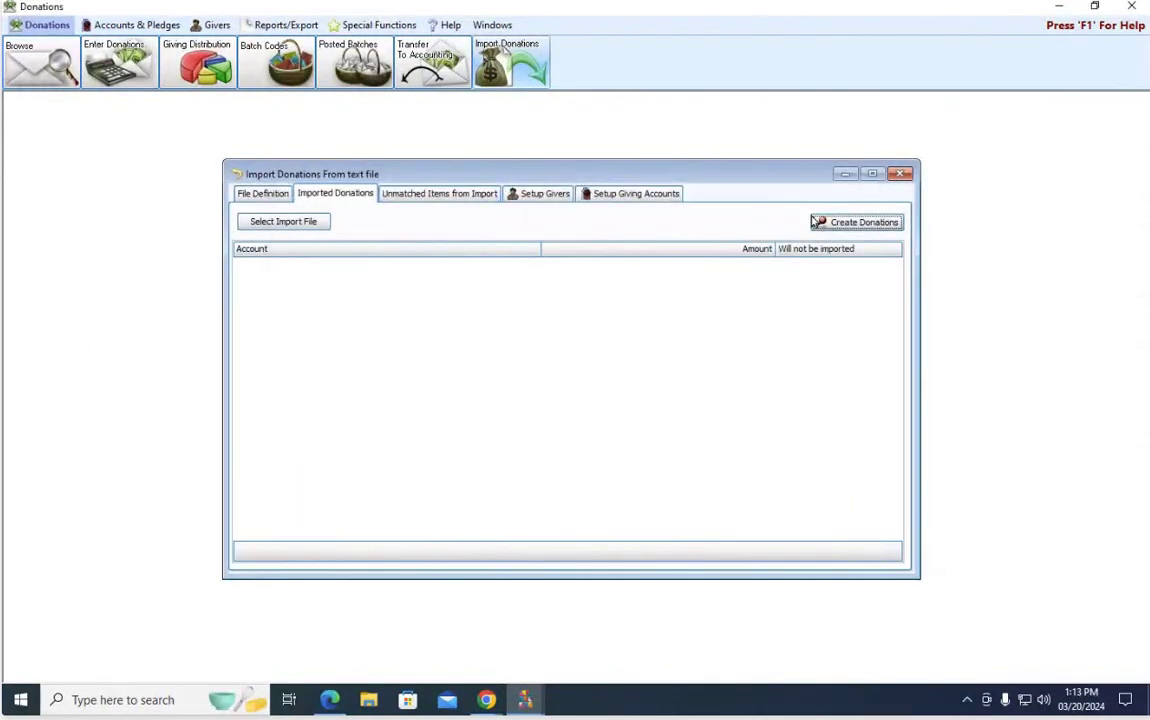
click(899, 176)
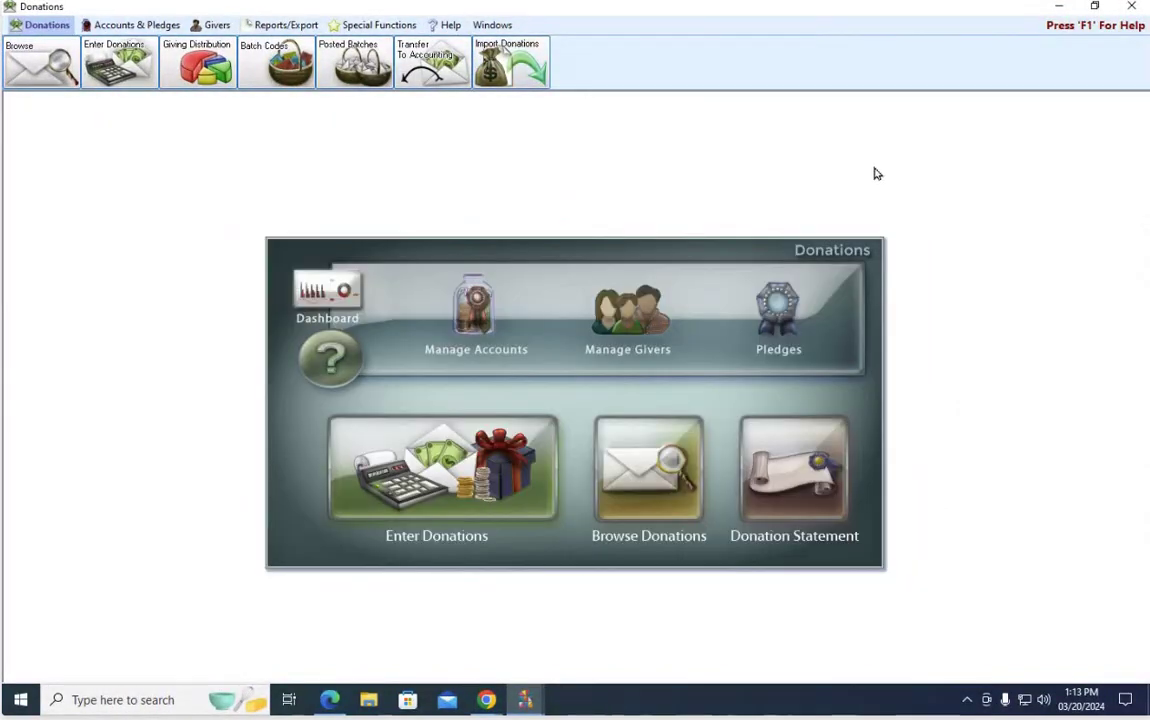
- Preview the batch report for the posted 03/08/2024 online donations across its full width, and close the report and the posted batches
click(351, 65)
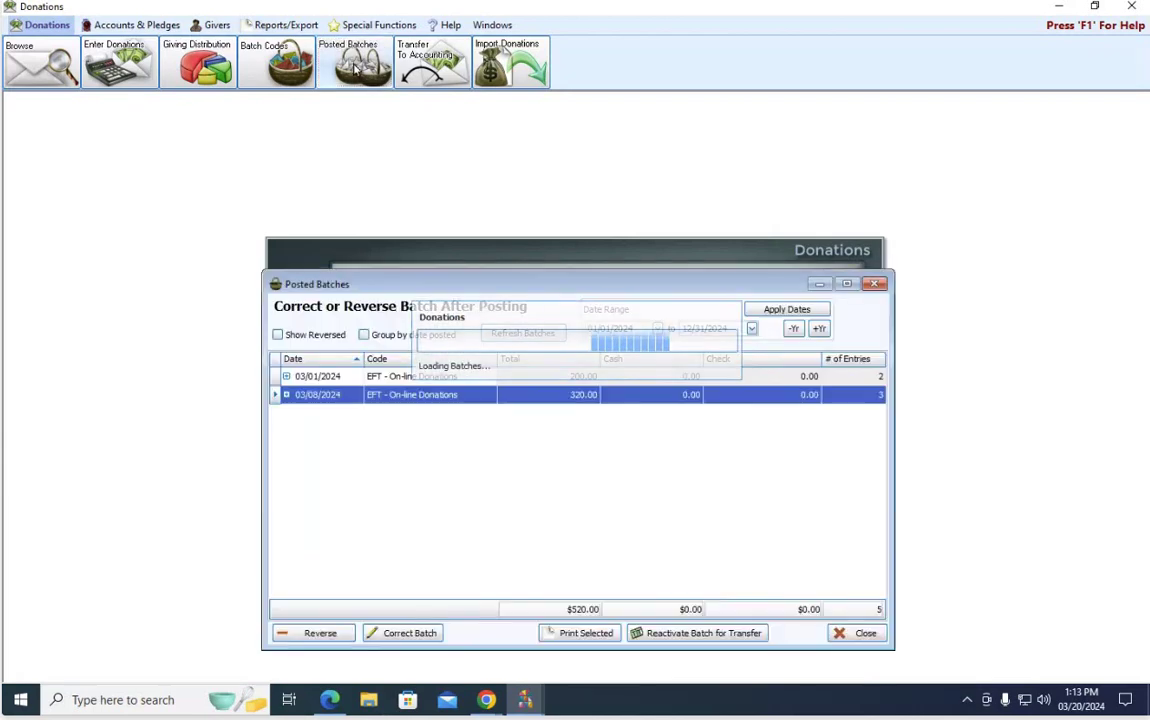
drag(547, 280, 531, 208)
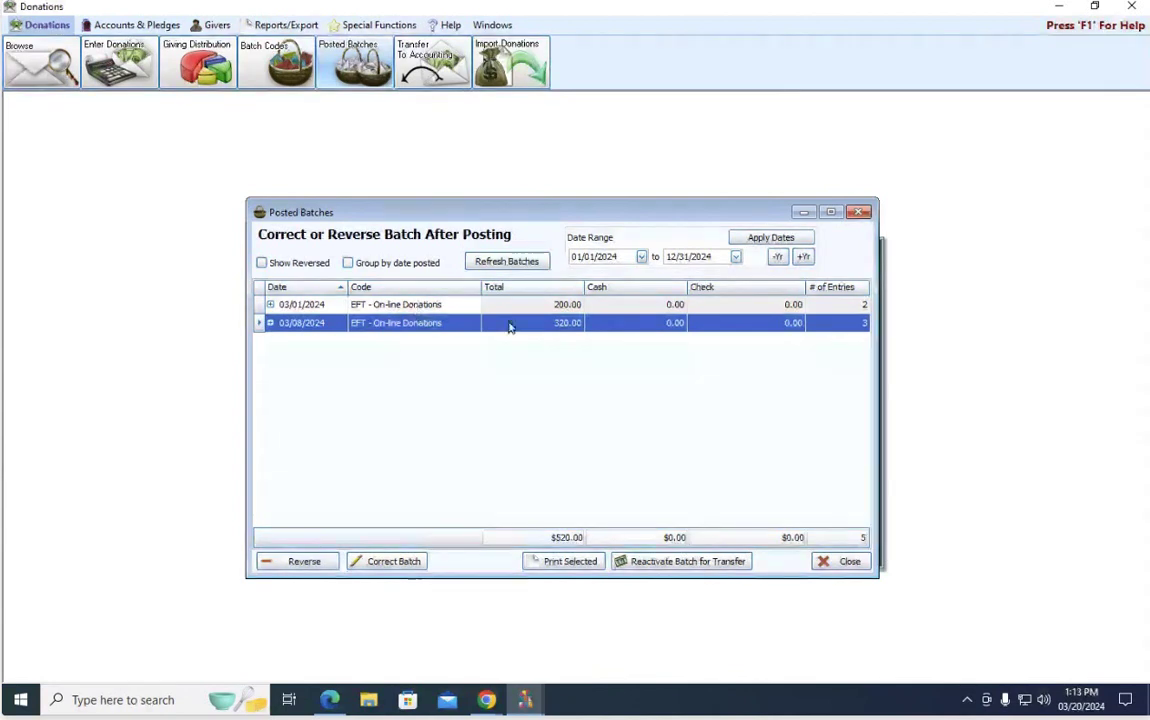
click(569, 561)
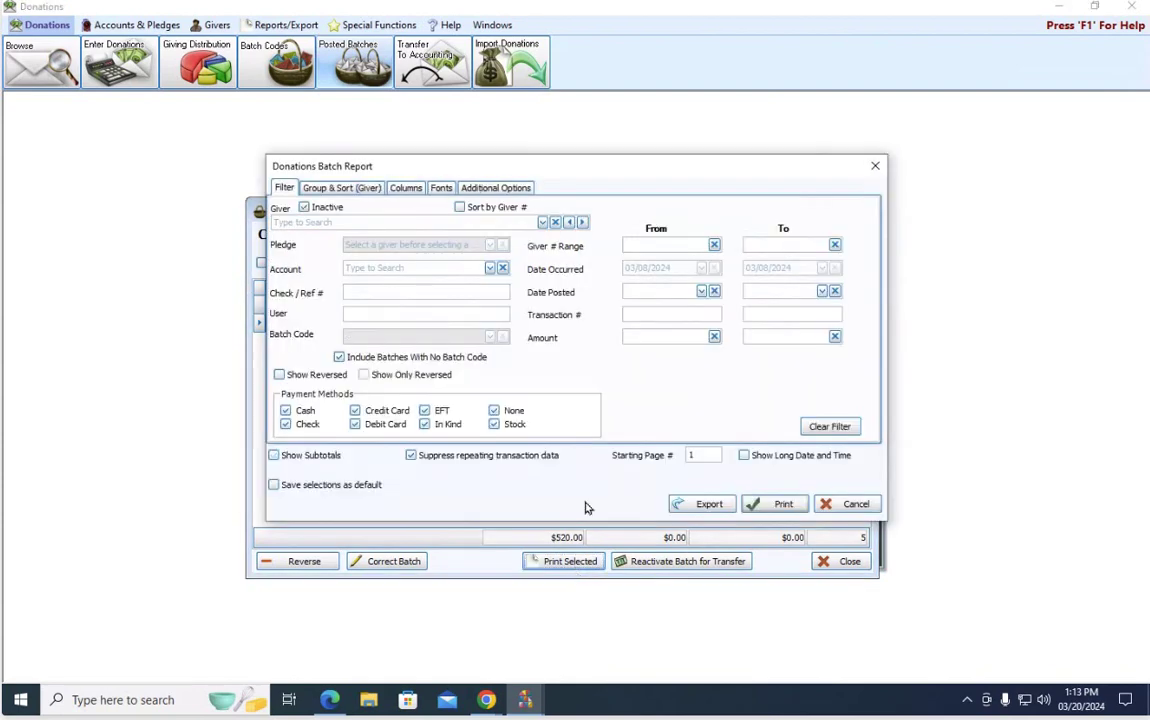
click(798, 506)
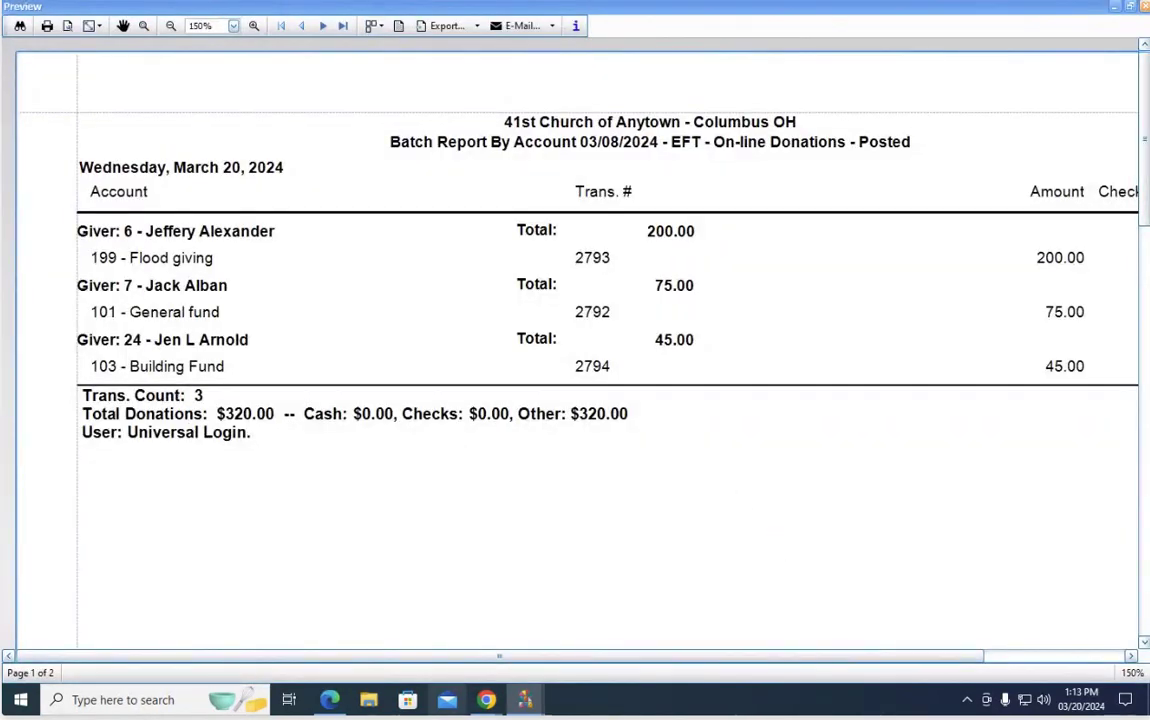
drag(499, 656, 667, 622)
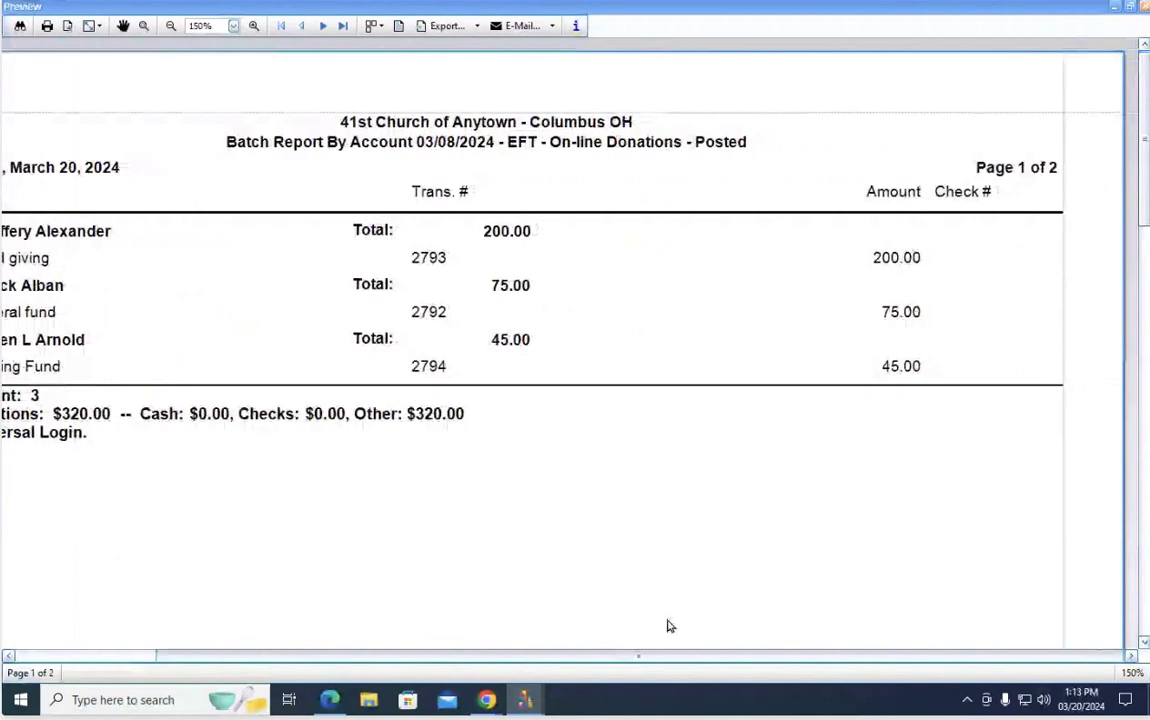
key(Escape)
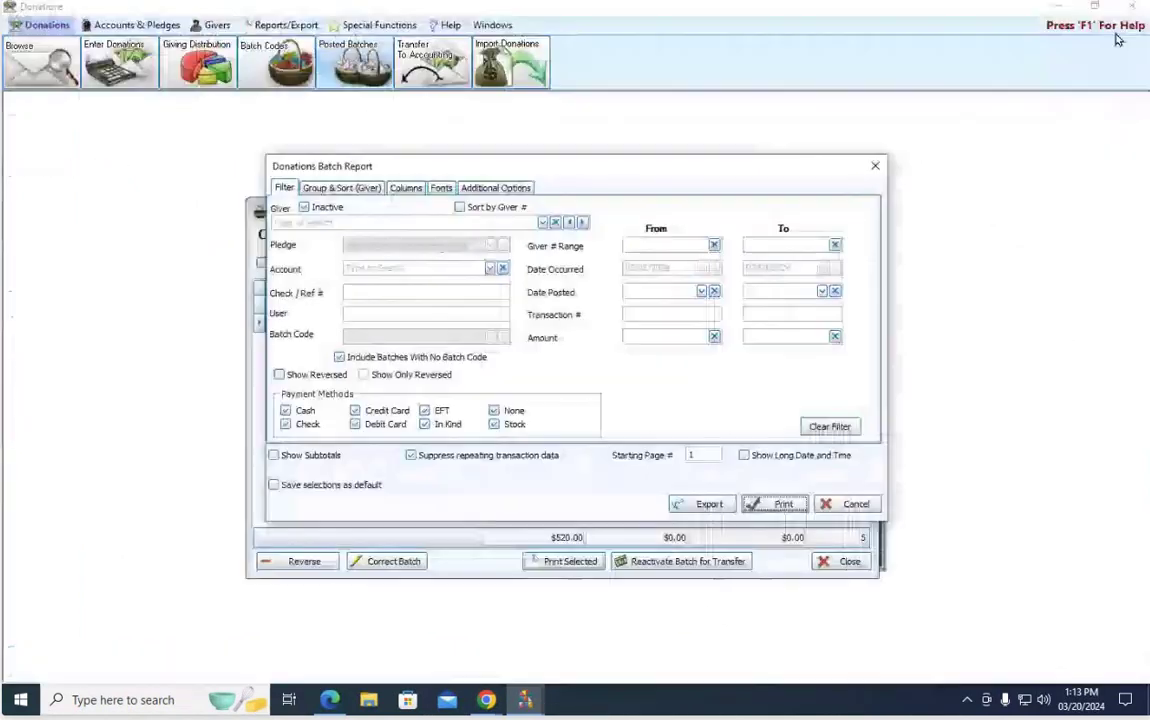
click(875, 166)
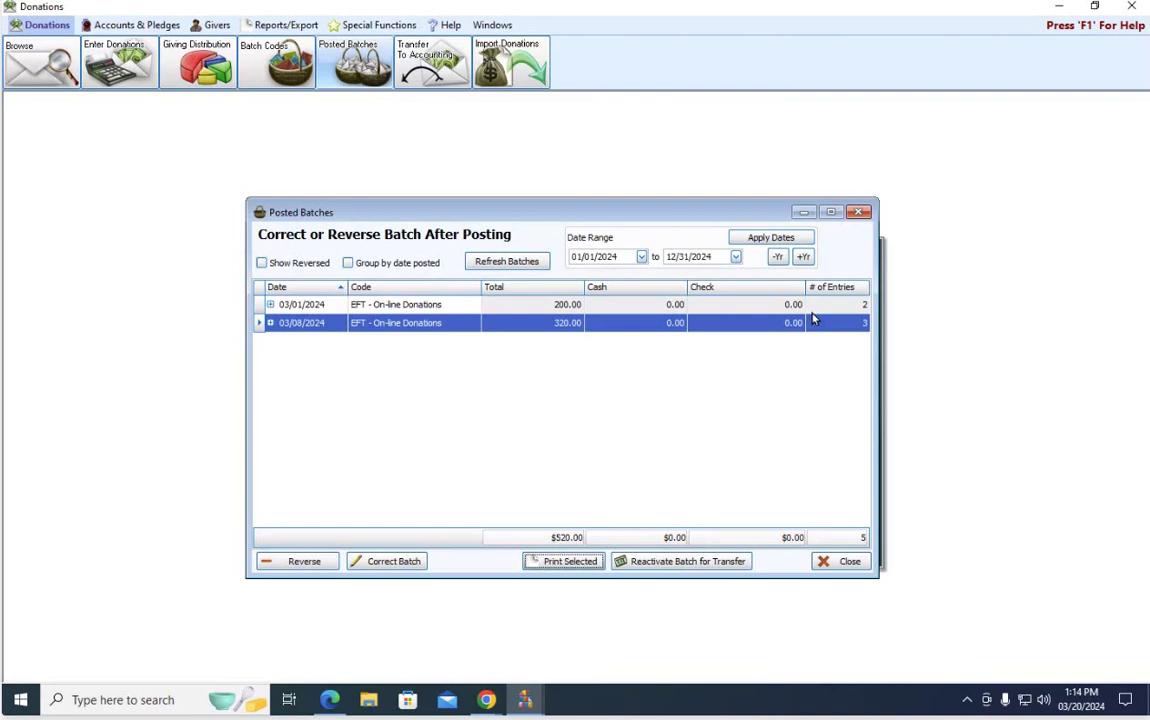
click(862, 213)
- Show the desktop and inspect the IMPORTED Generic text file, returning its icon to its original spot
click(1060, 8)
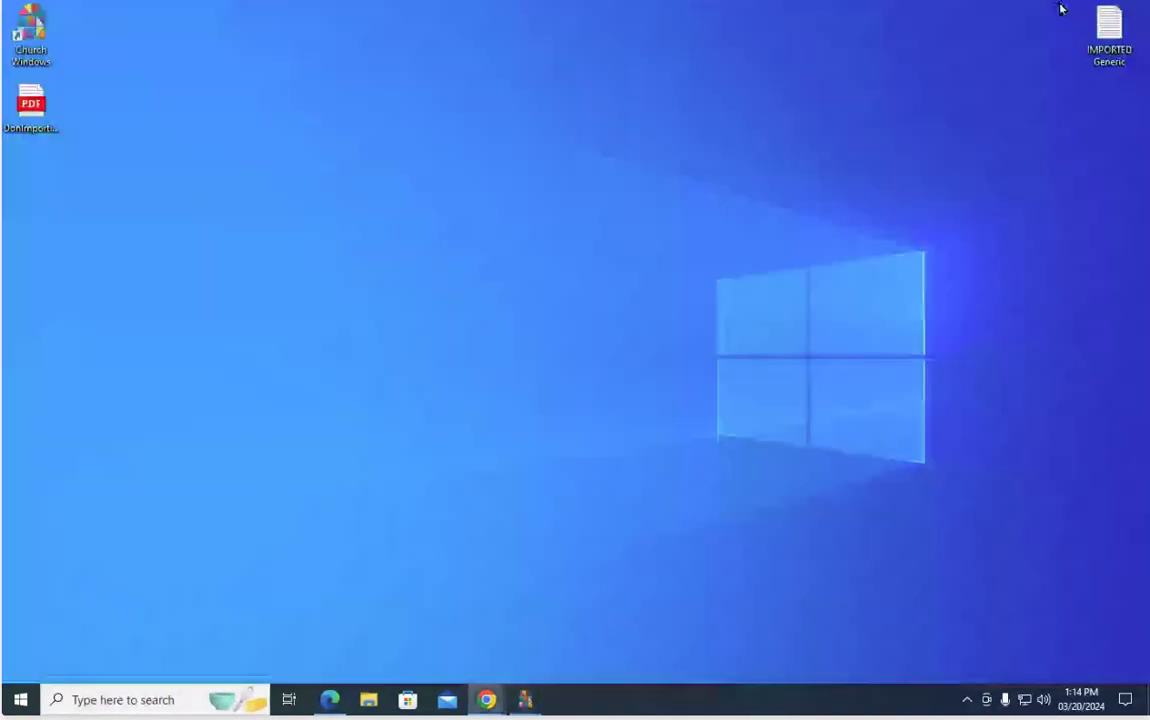
drag(1111, 48, 632, 285)
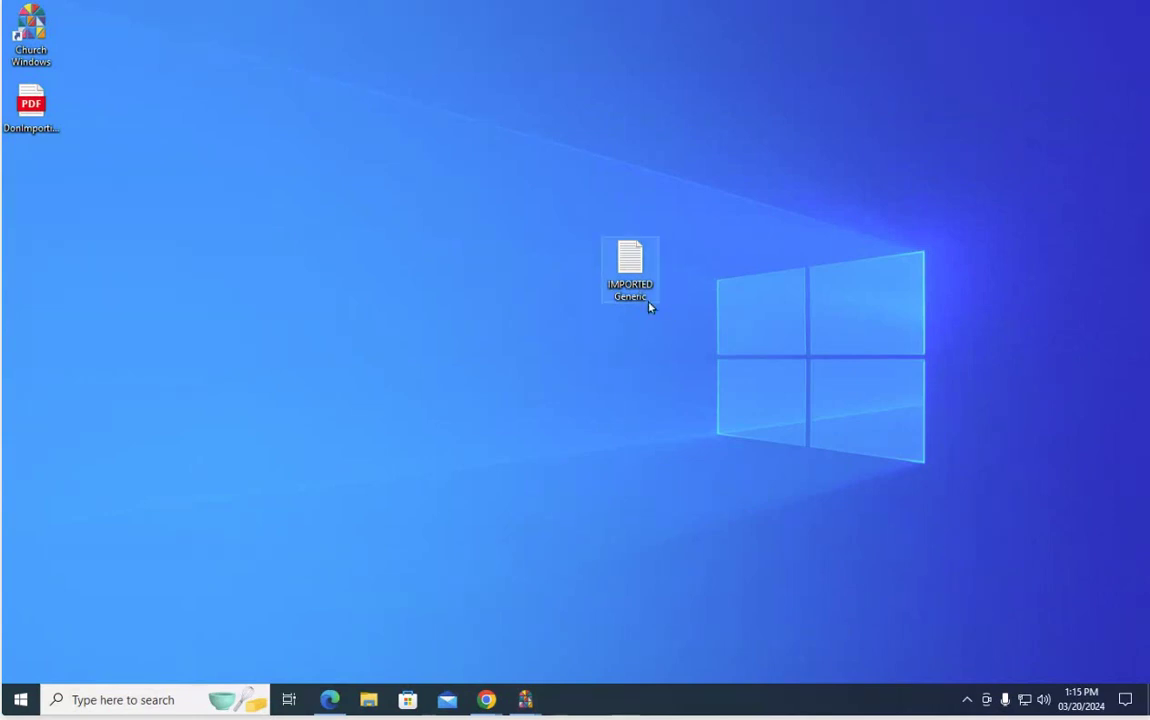
mouse_move(647, 305)
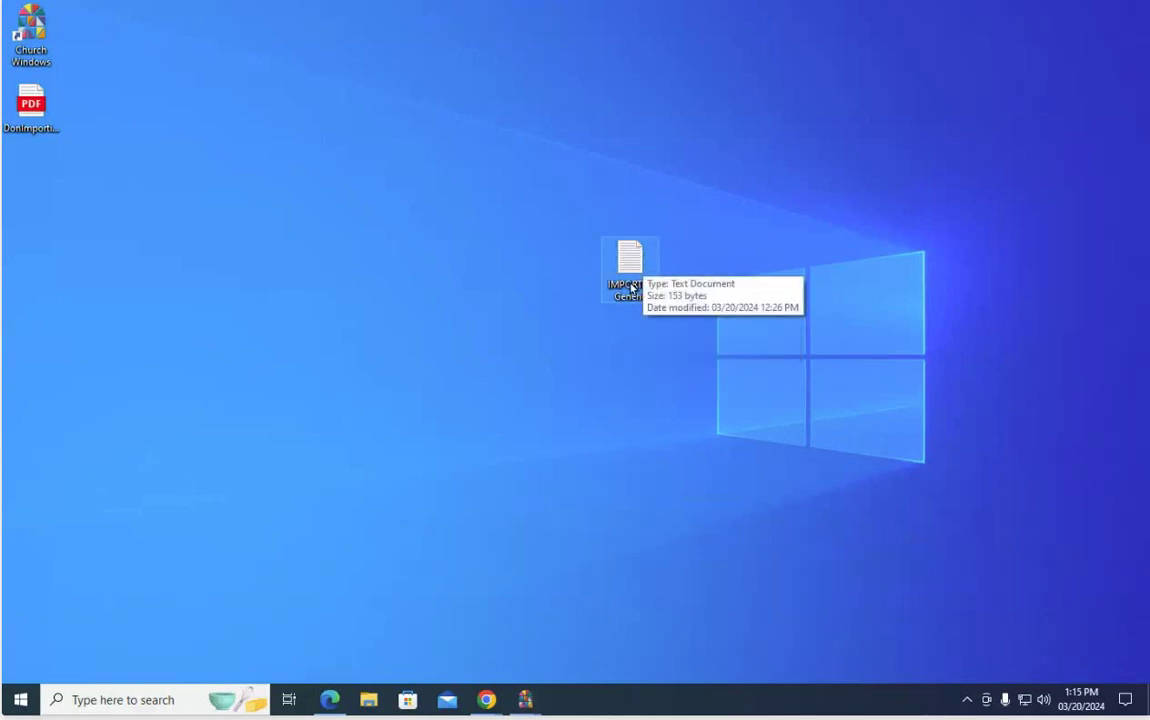
drag(630, 280, 1106, 50)
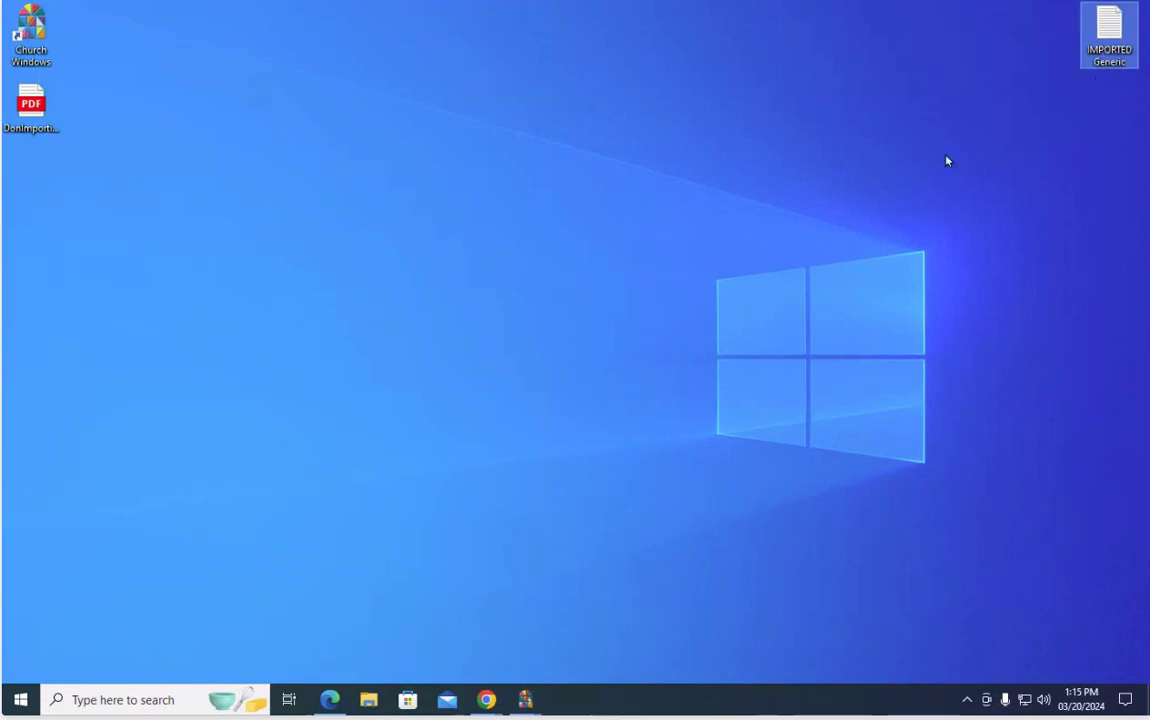